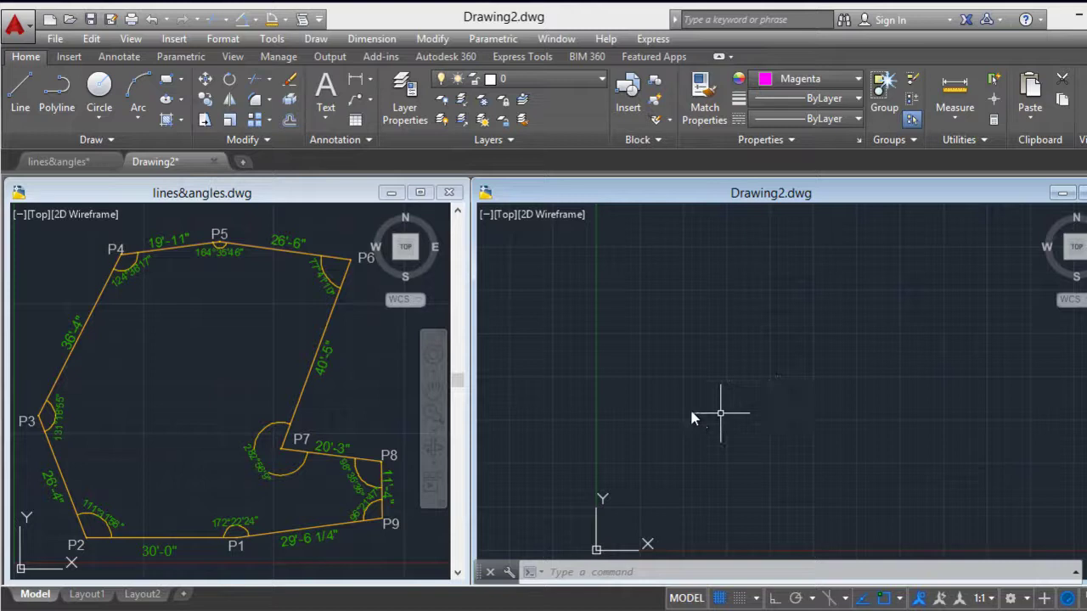
Step: Draw a 30' horizontal magenta base line from a chosen start point with Ortho on
click(21, 101)
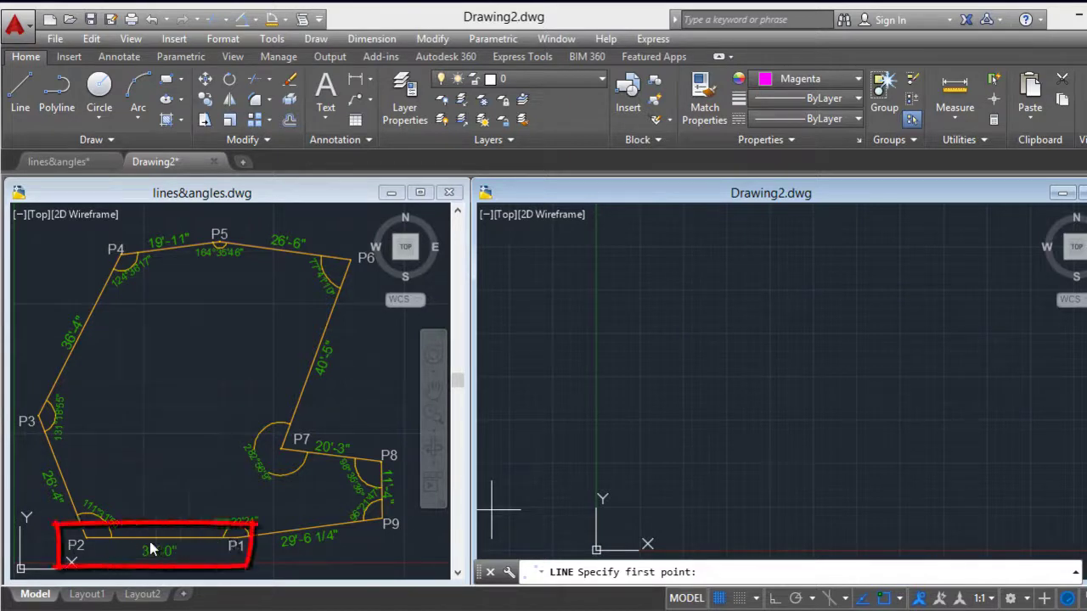
click(914, 515)
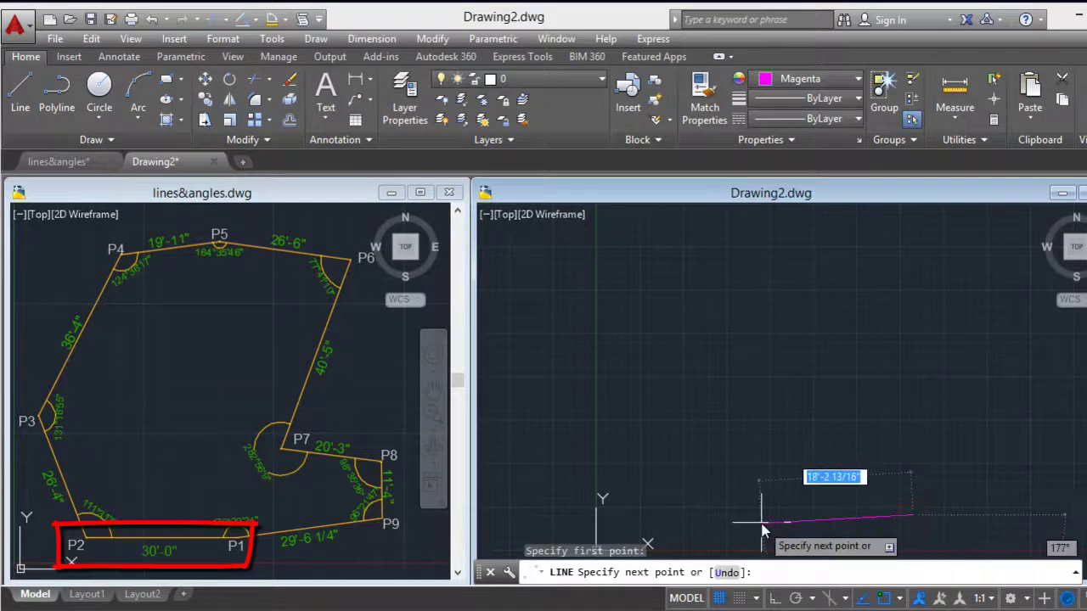
key(F8)
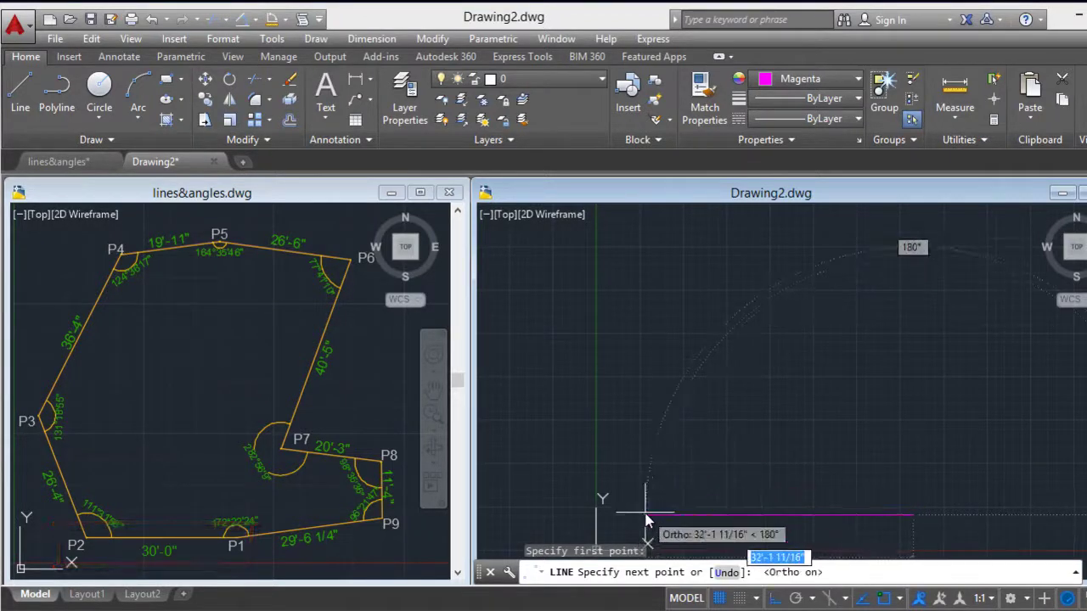
text(30)
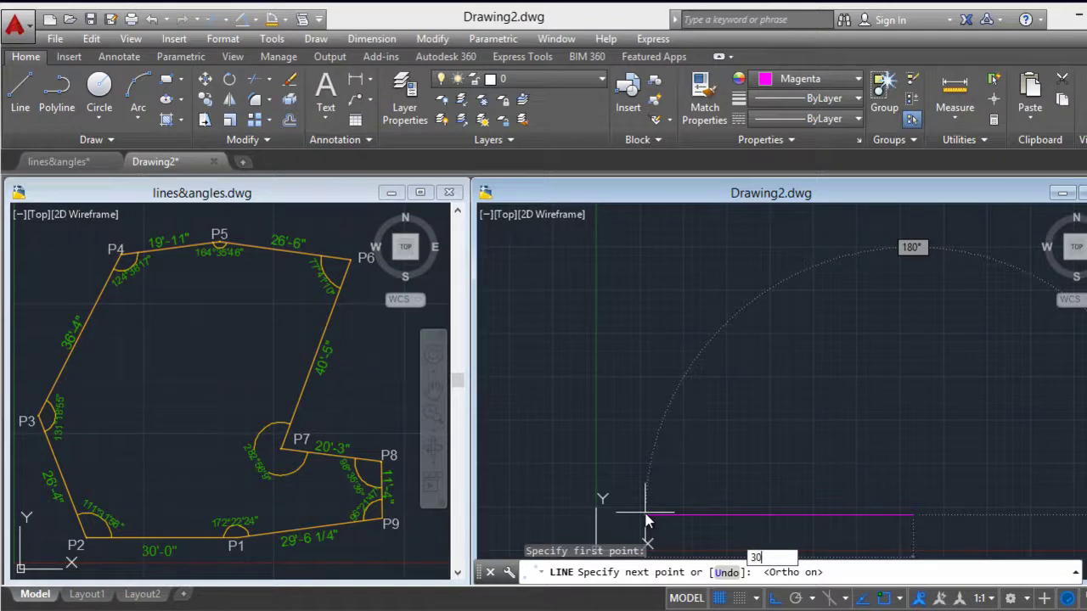
key(Return)
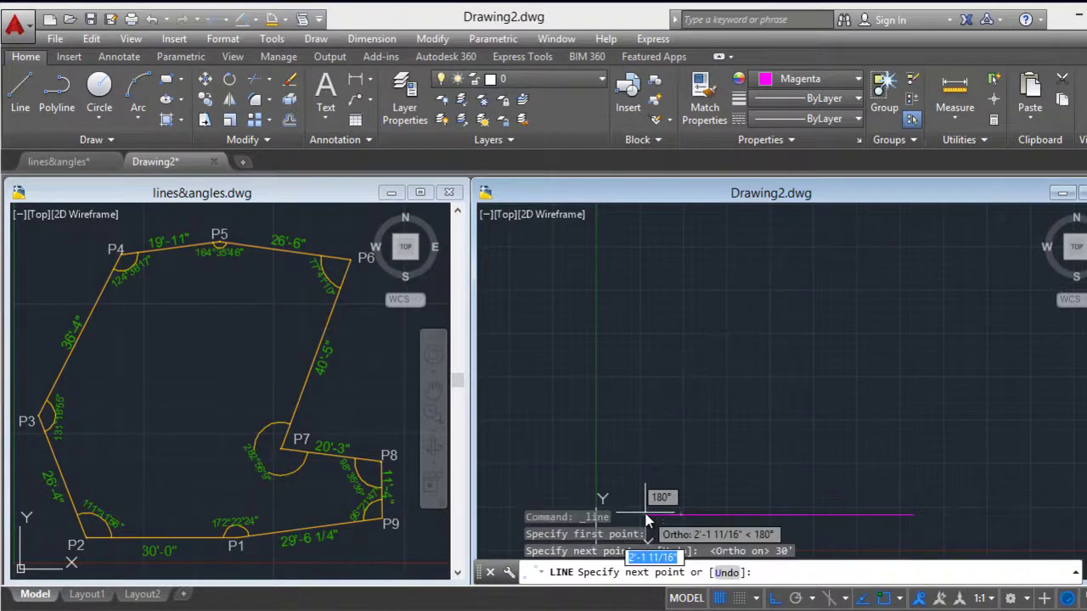
Step: Continue with a 26'4" line at 111°31'56", with Ortho off
key(F8)
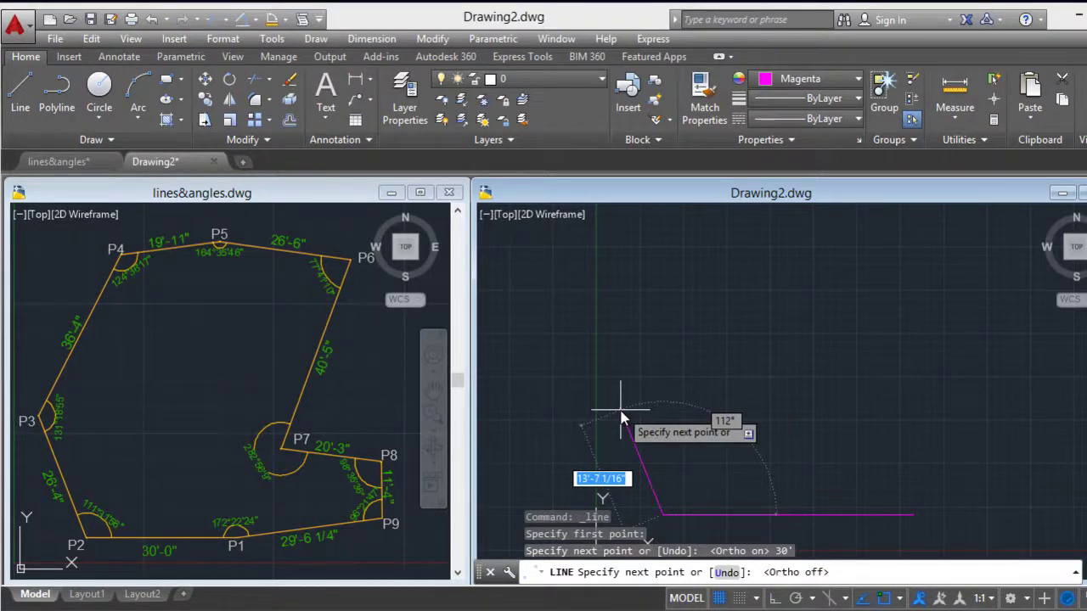
text(26)
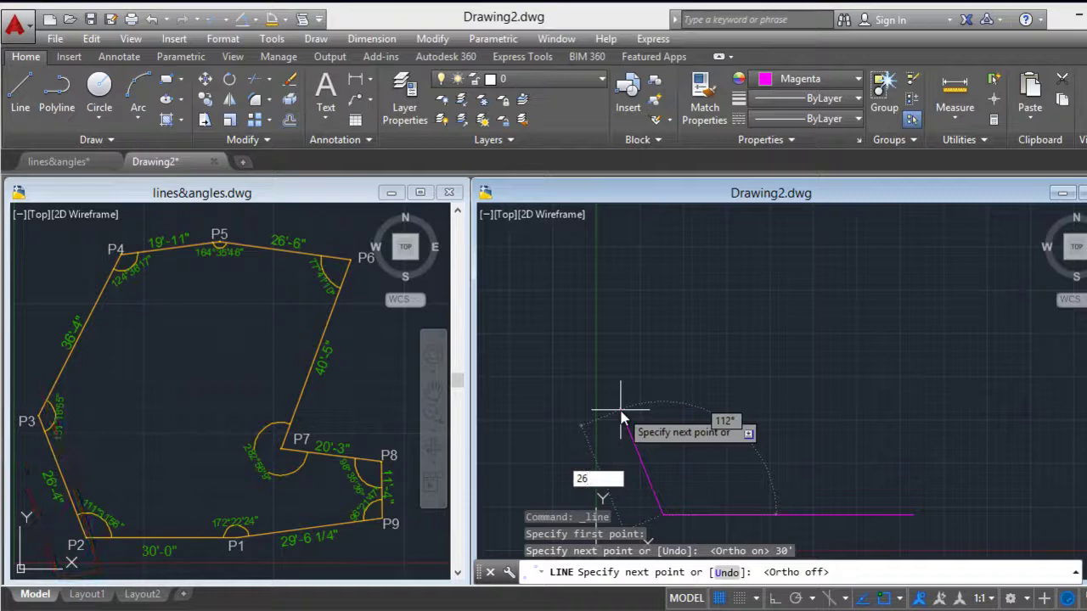
text('4)
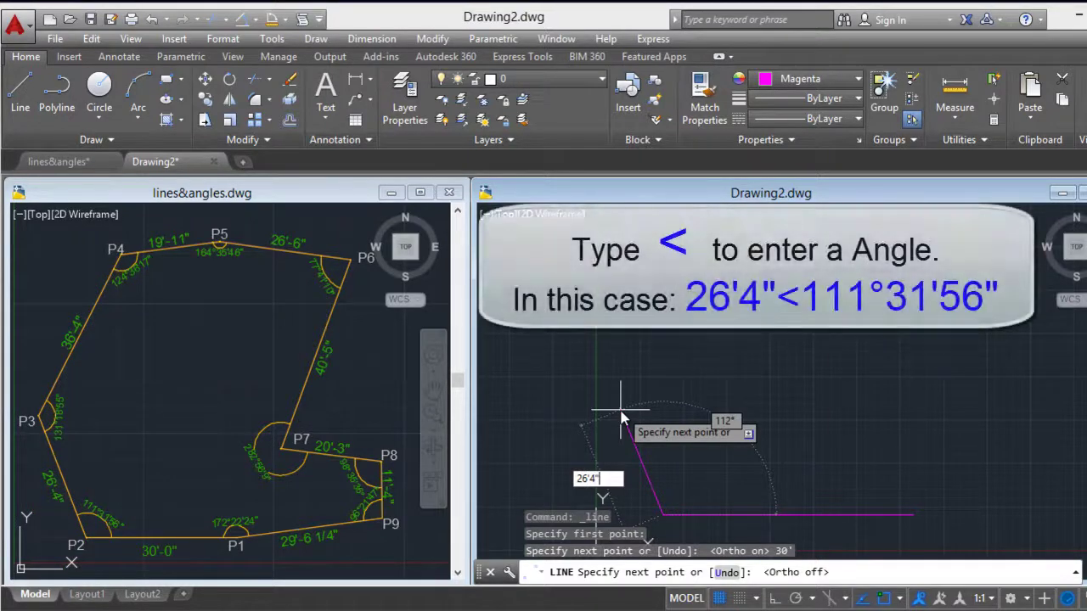
text(< 74°)
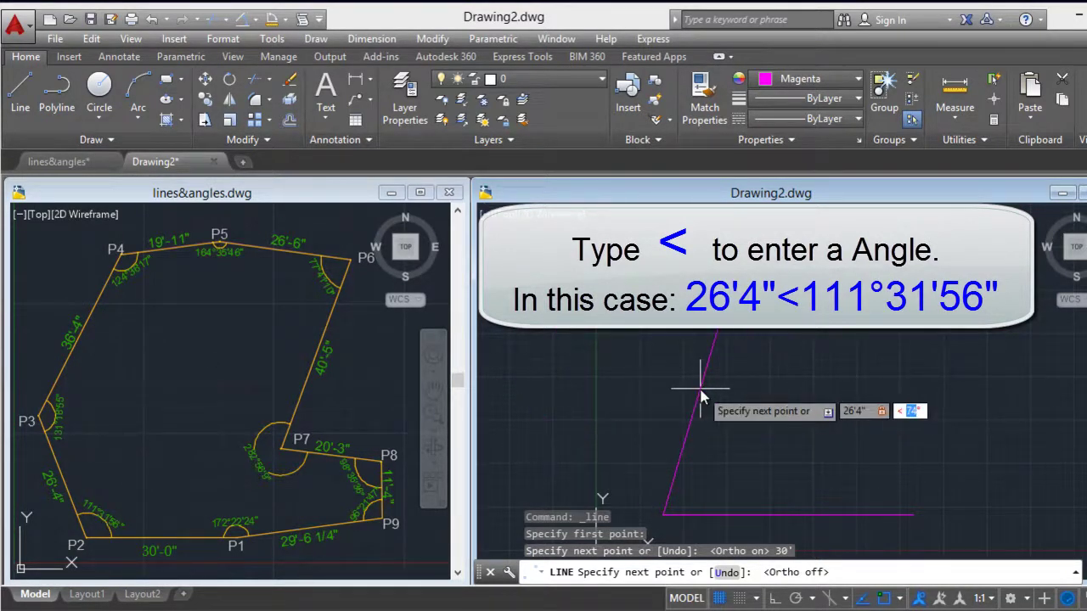
text(1)
text(1)
text(1d)
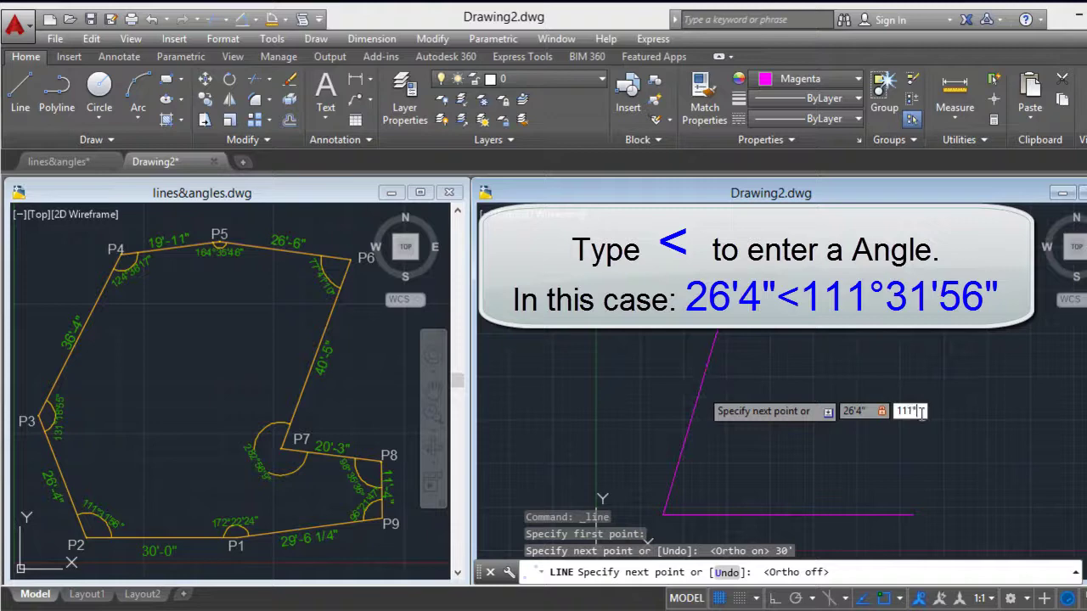
text(31'56")
key(Return)
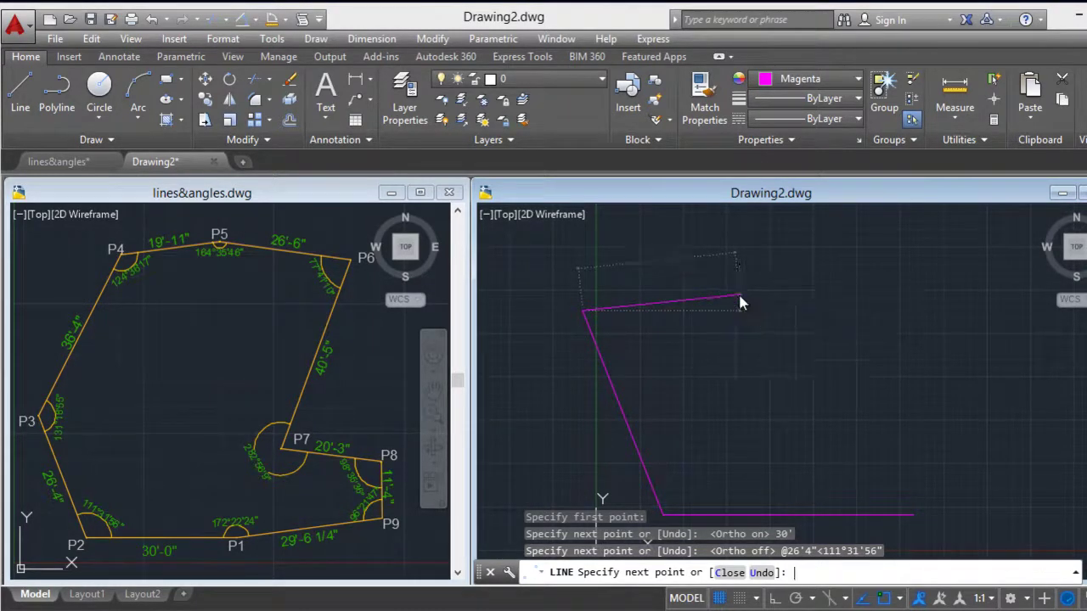
Step: End LINE and place the UCS origin at the 26'4" line's upper end, X along it
key(Return)
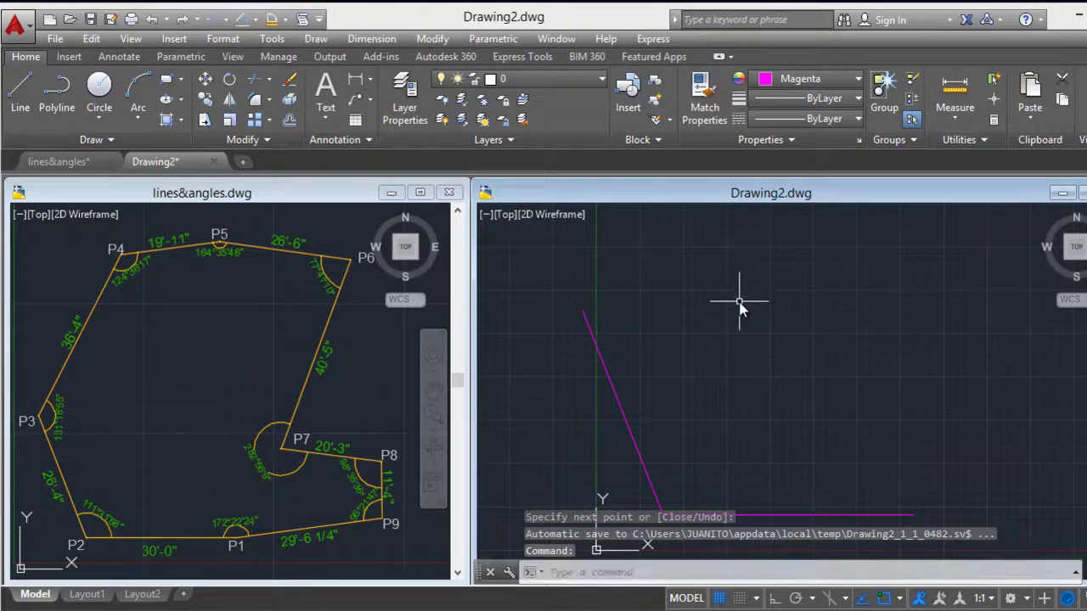
click(616, 575)
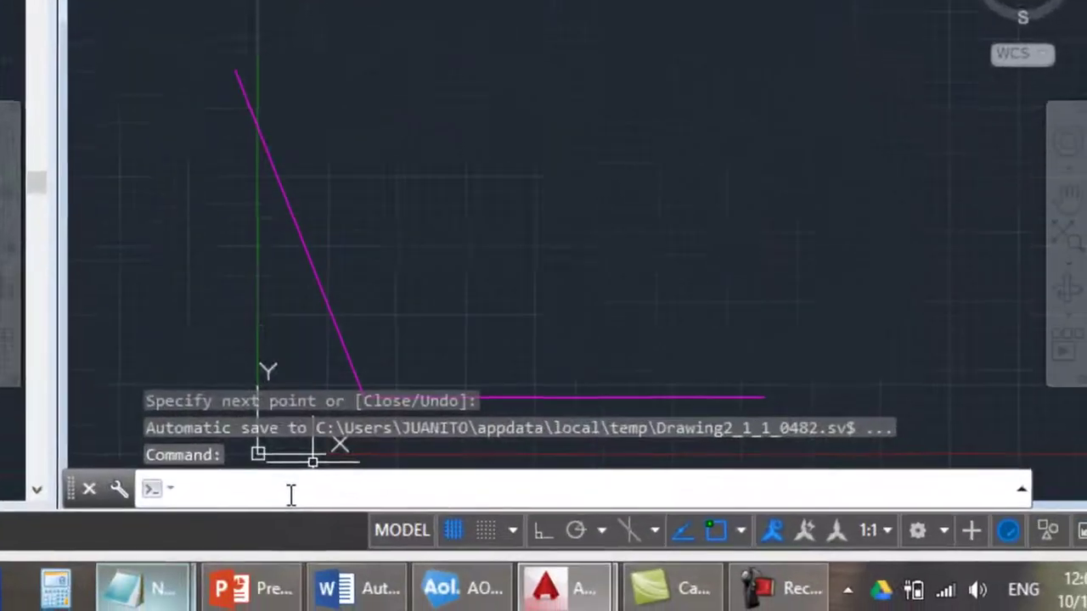
text(uc)
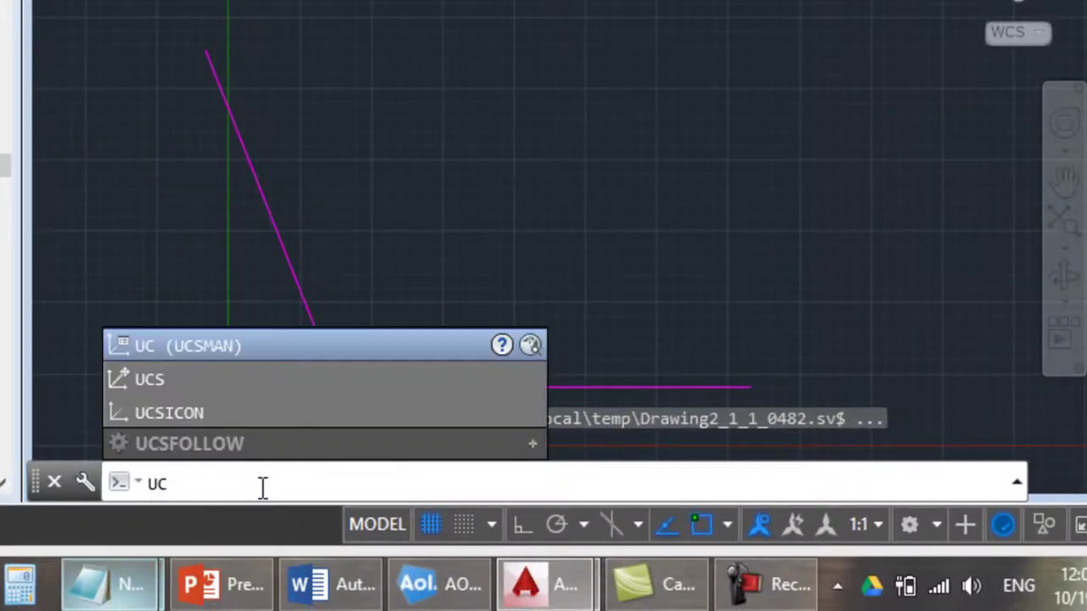
text(s)
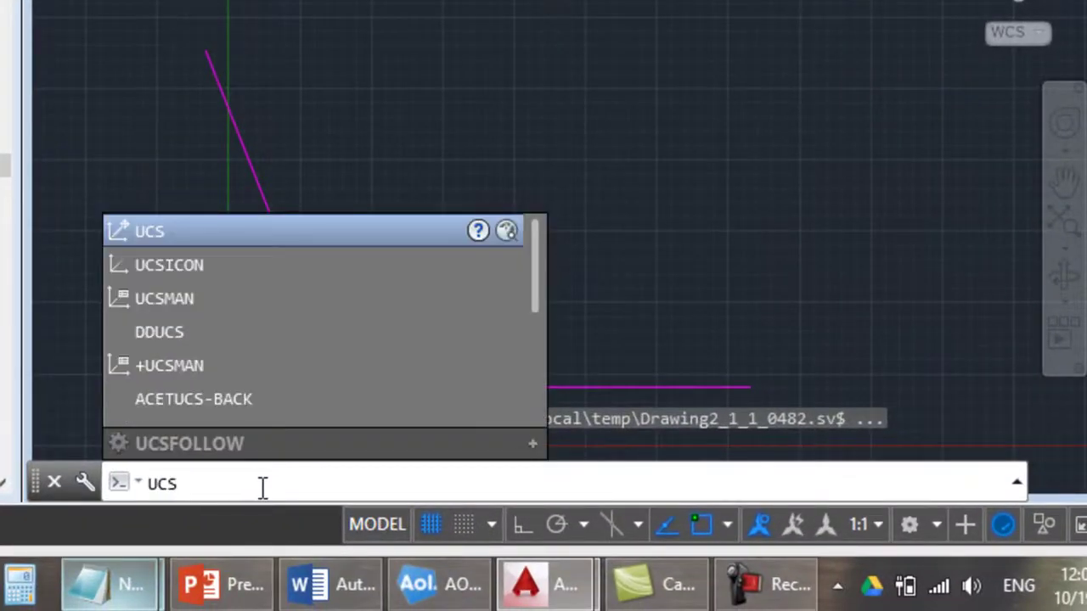
key(Return)
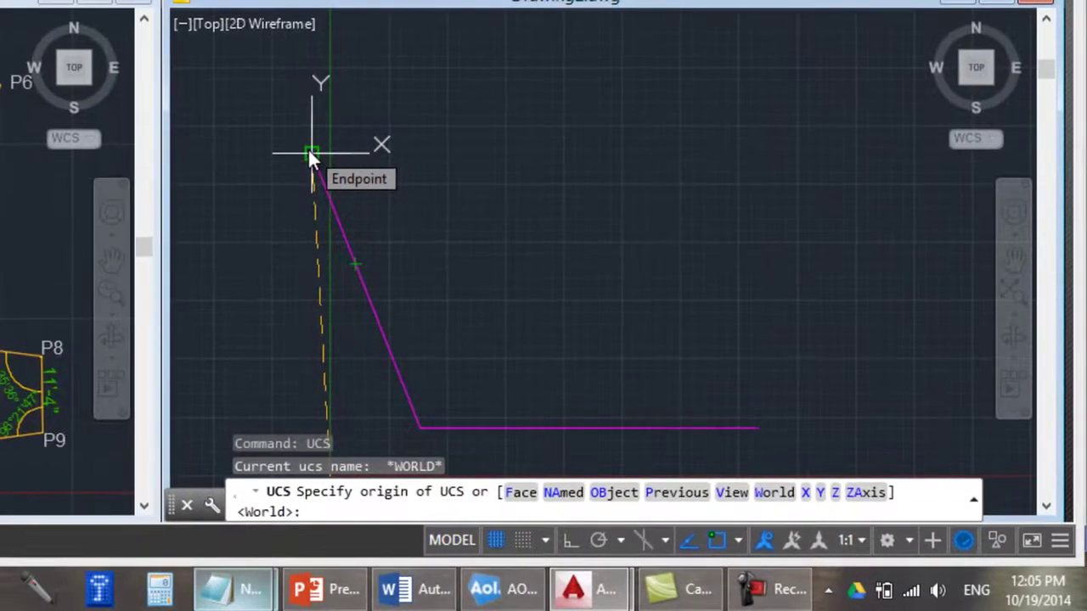
click(311, 154)
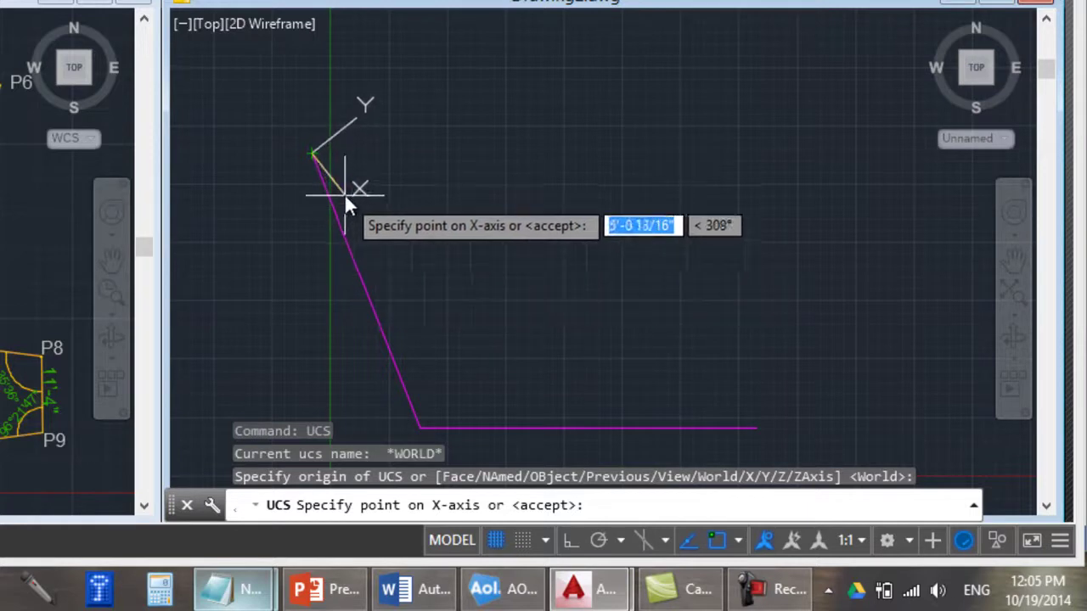
click(351, 255)
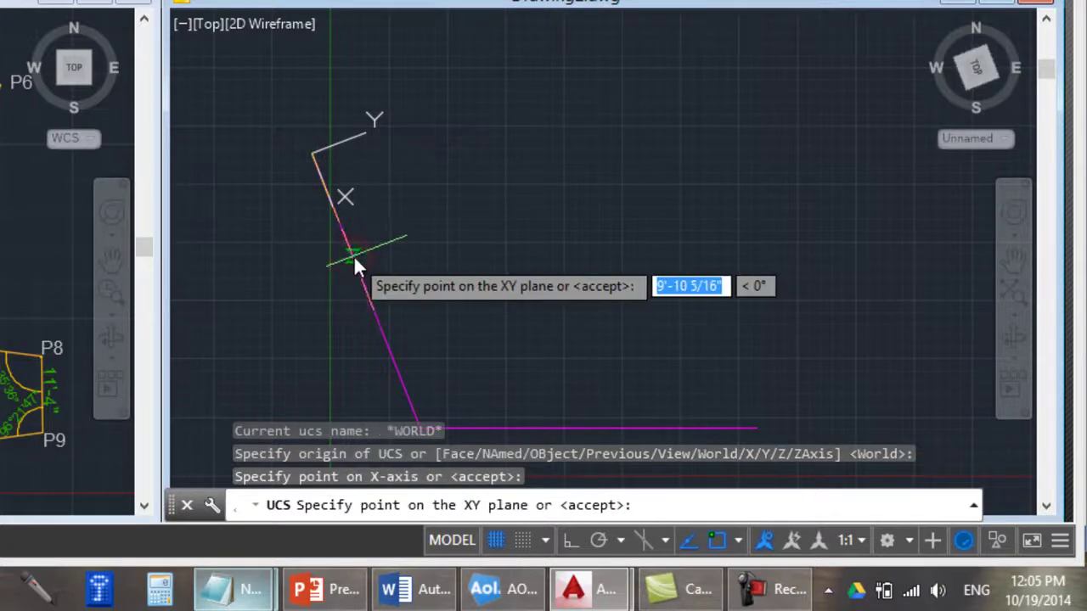
click(408, 221)
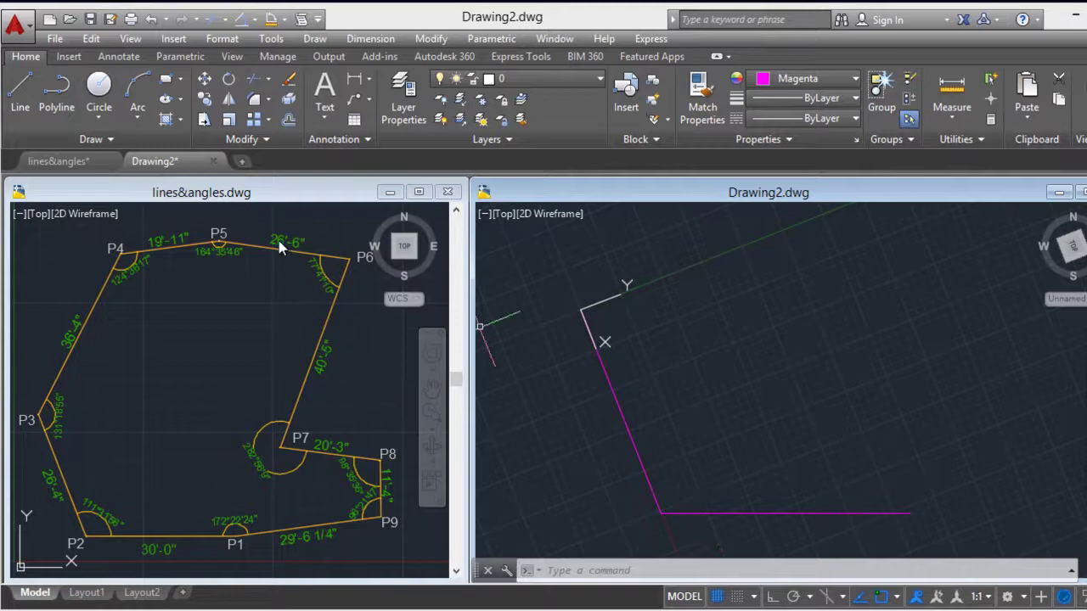
Step: Draw a 36'4" magenta line at 131°18'55" from the new UCS origin
click(20, 87)
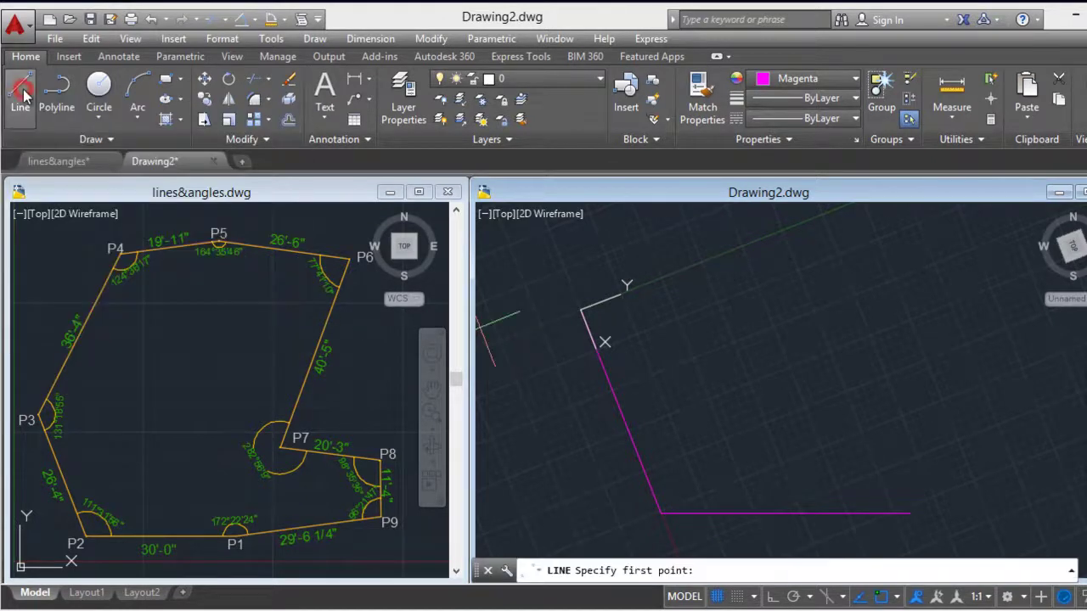
click(580, 309)
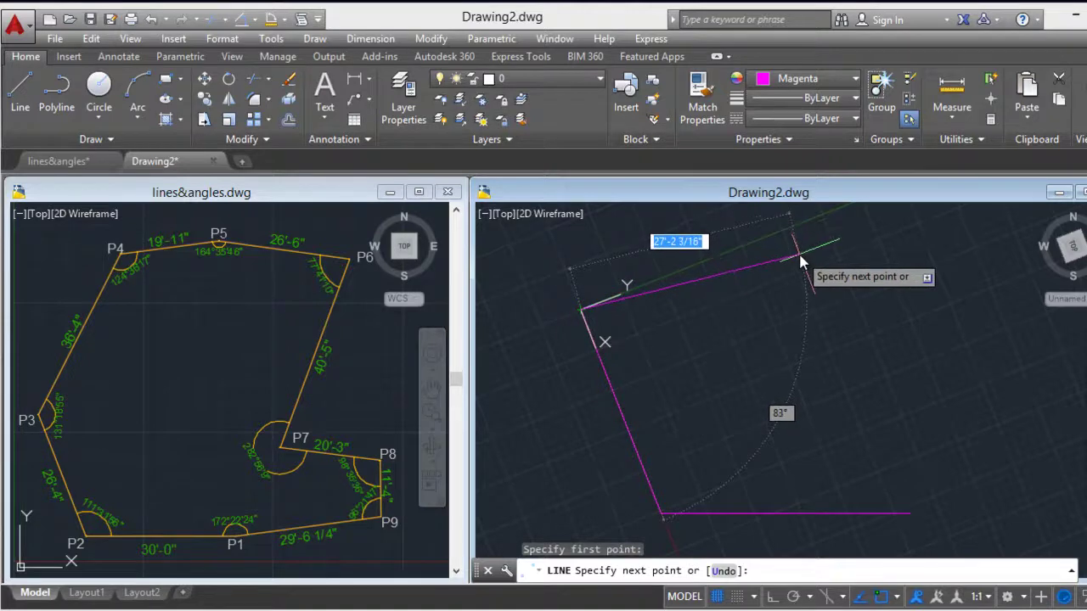
text(3)
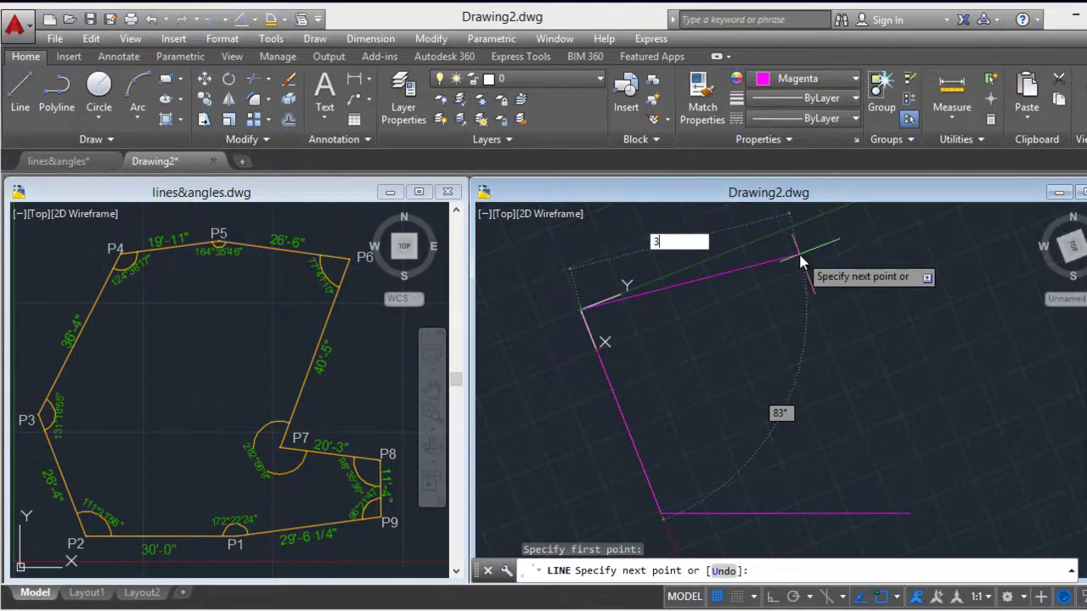
text(6'4)
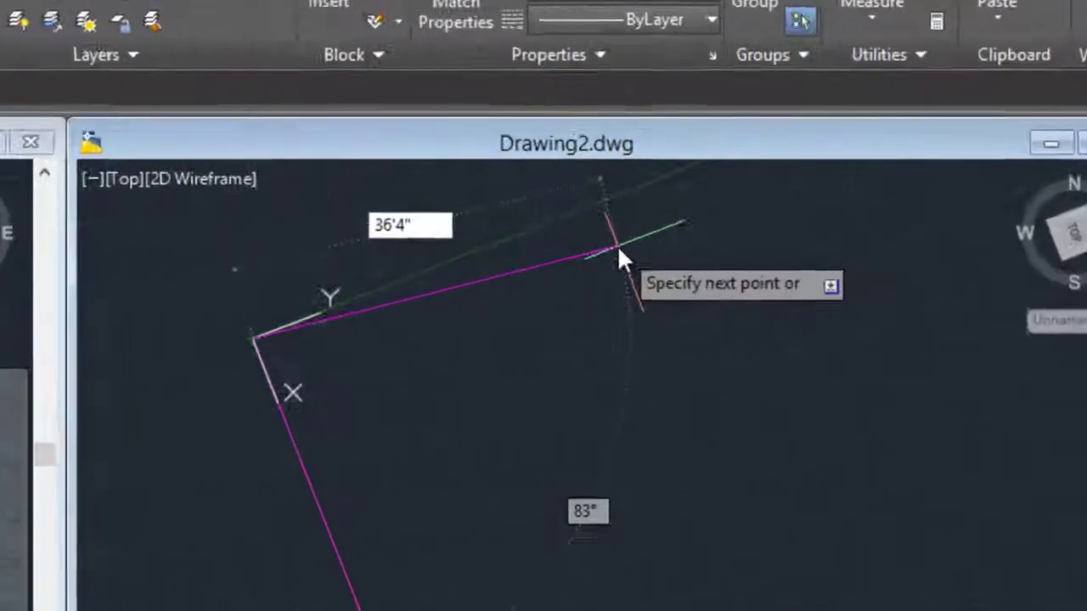
key(Tab)
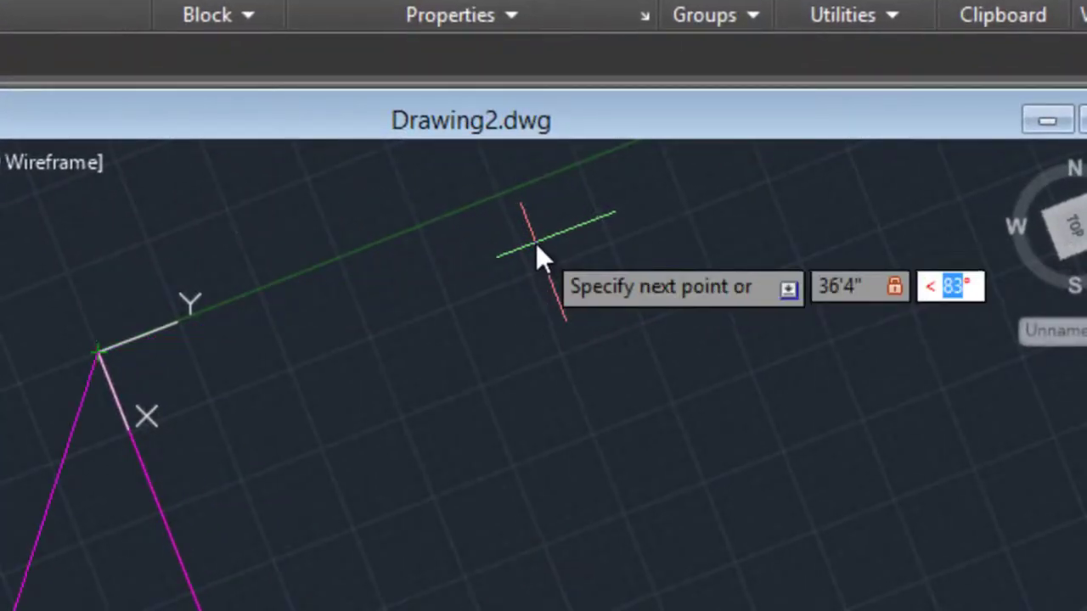
text(131)
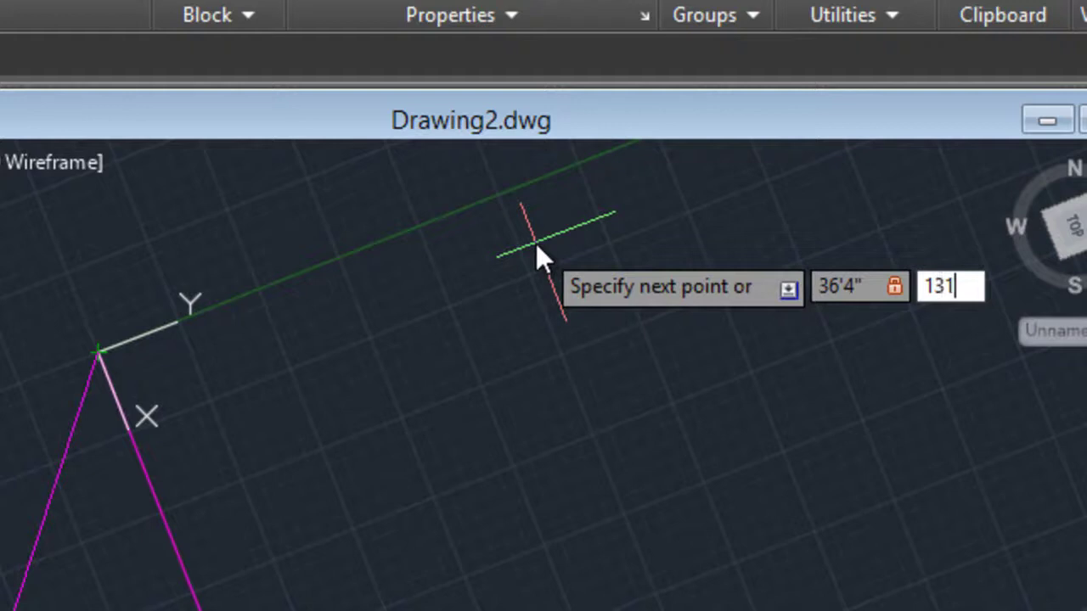
text(d18'55)
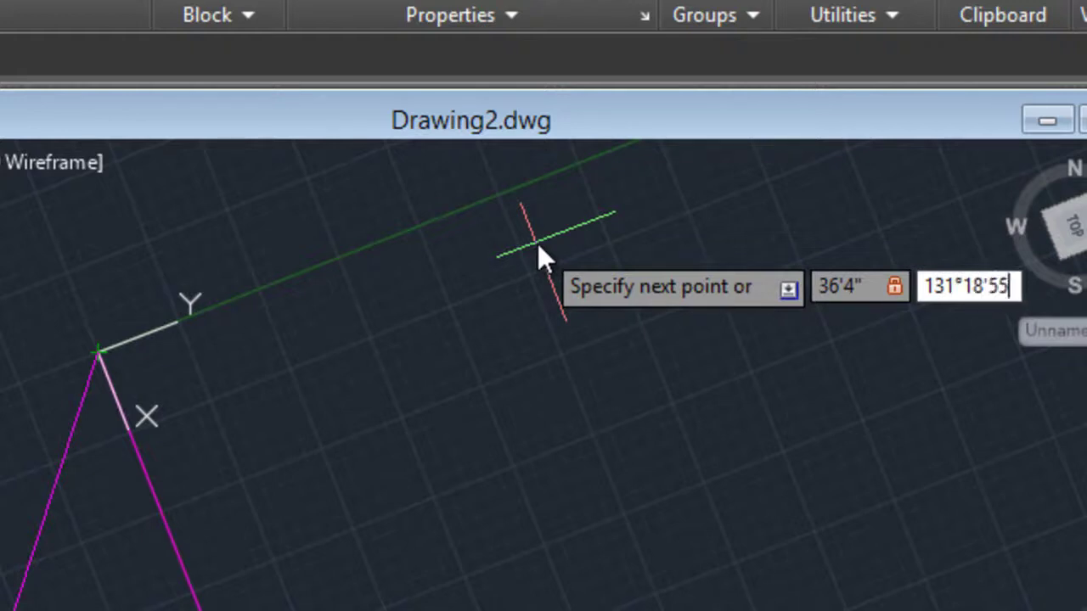
text(")
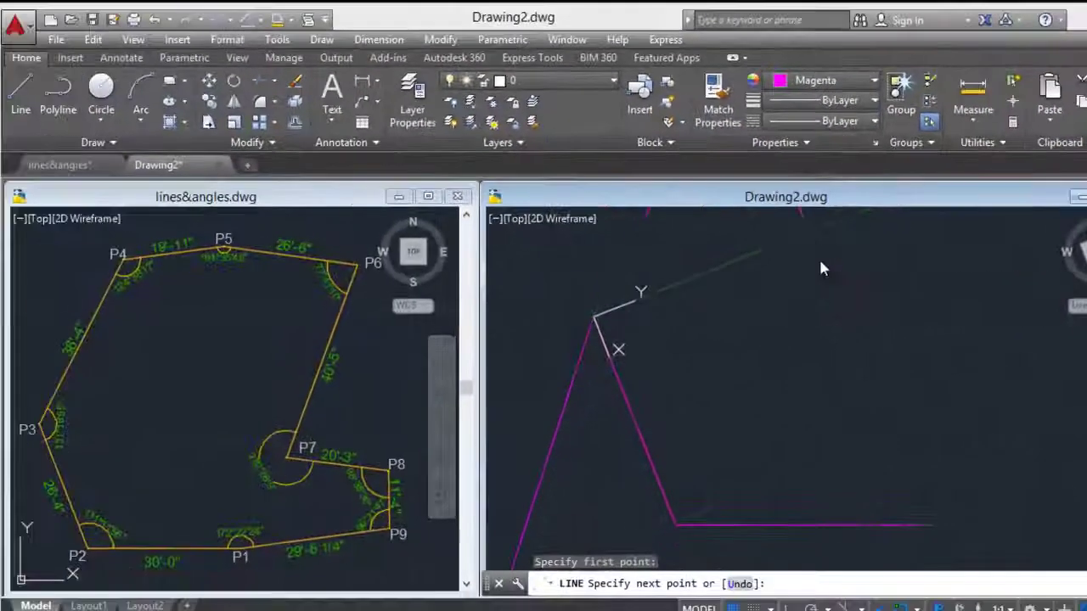
key(Return)
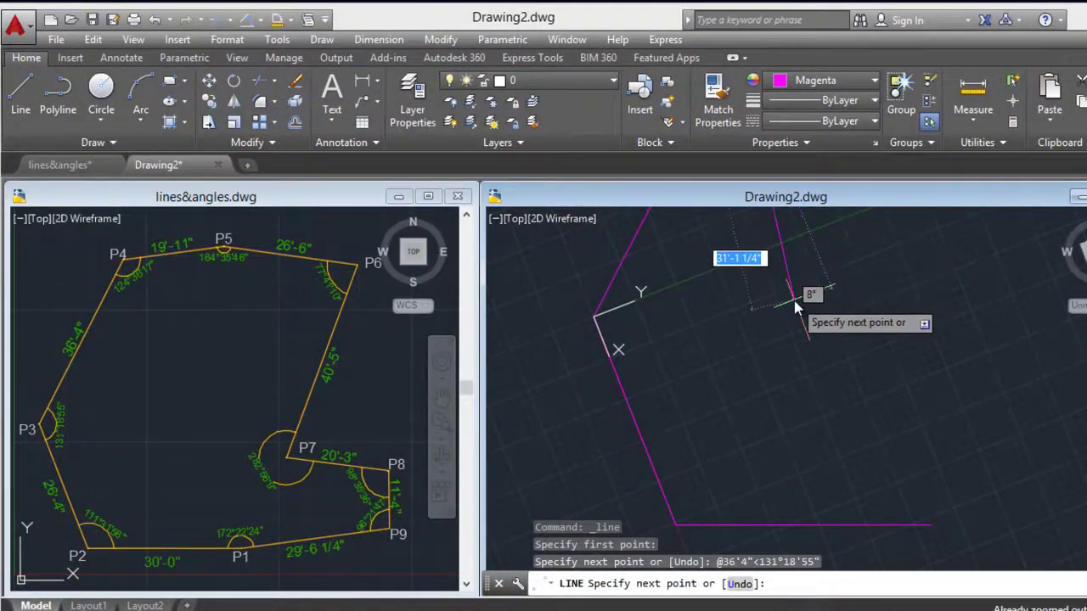
middle_drag(769, 349, 764, 377)
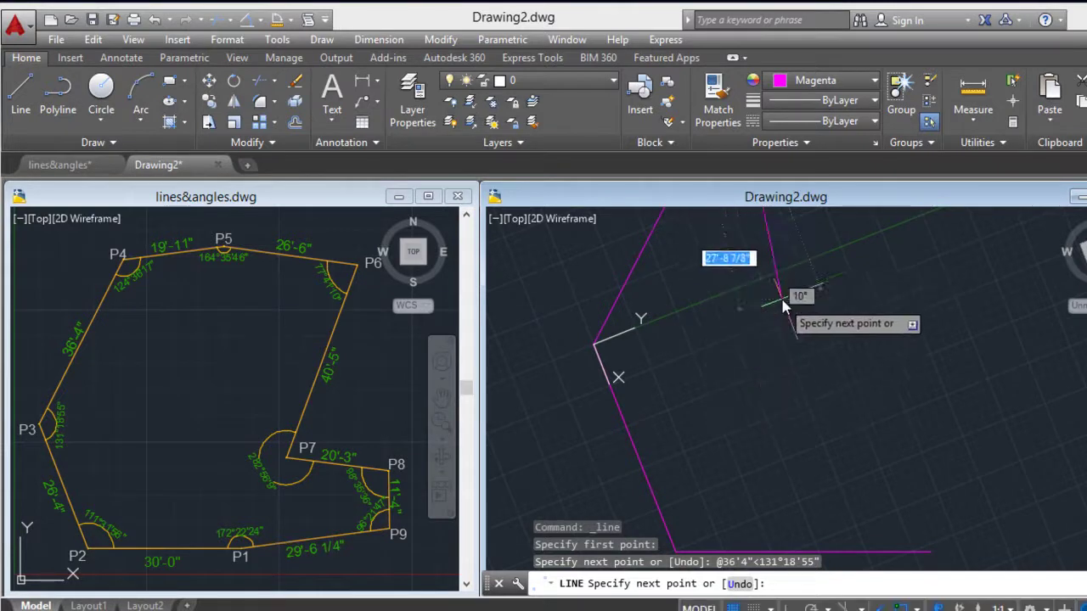
Step: End LINE and move the UCS origin to the 36'4" line's top end, X along it
key(Escape)
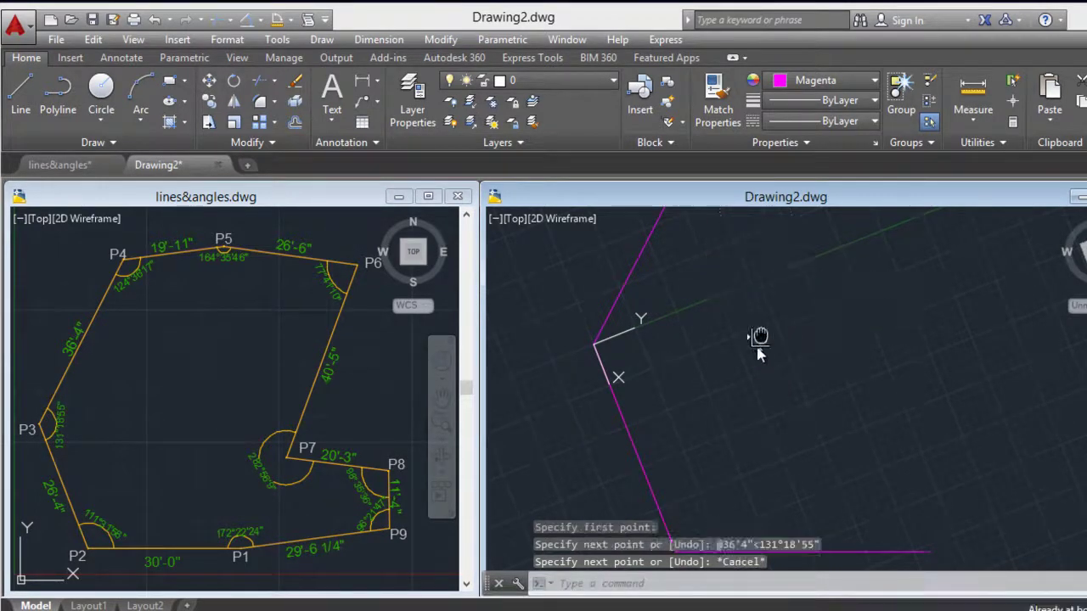
middle_click(759, 345)
scroll(699, 306, up, 2)
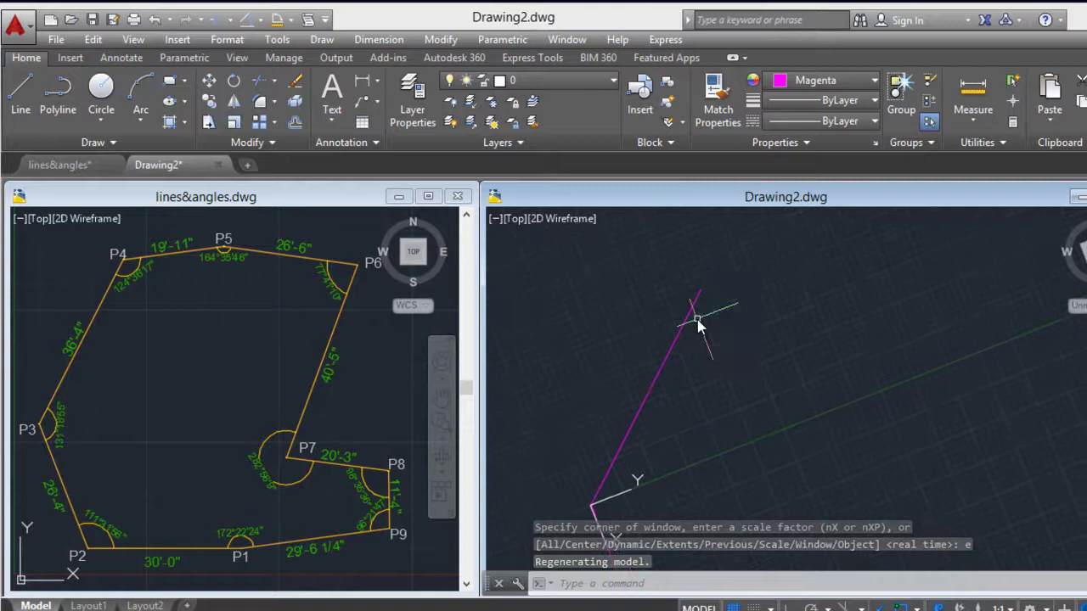
scroll(702, 310, down, 1)
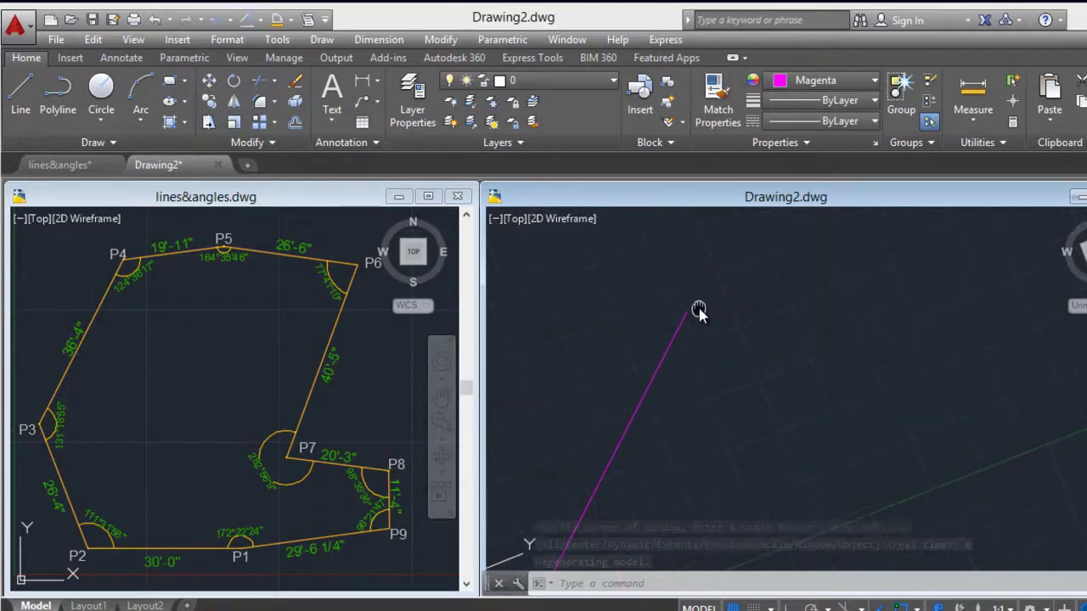
mouse_move(706, 324)
middle_down()
mouse_move(685, 316)
mouse_move(682, 356)
middle_up()
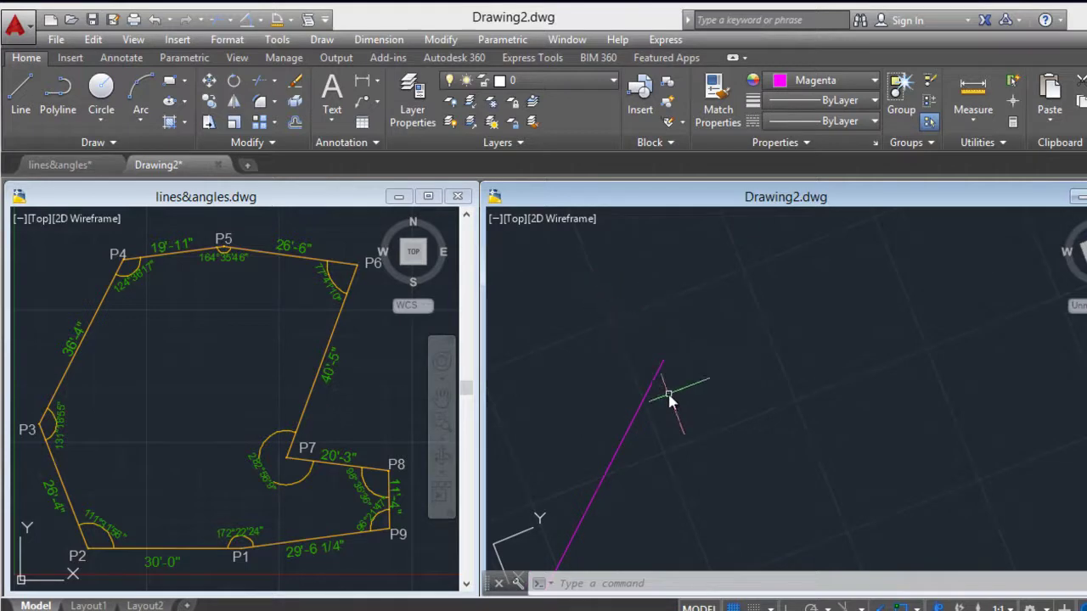
click(666, 581)
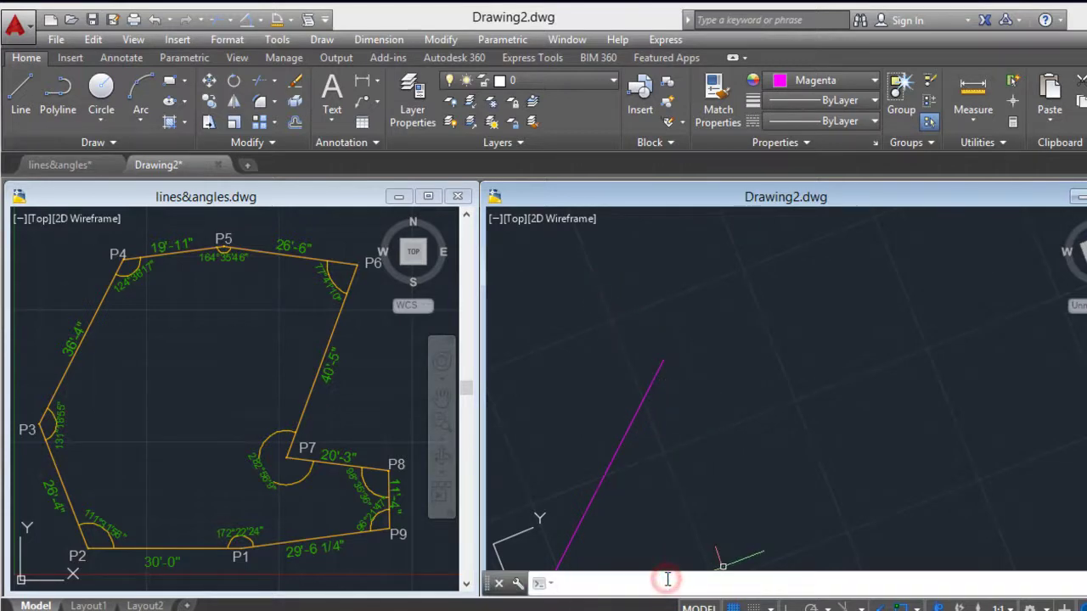
text(ucs)
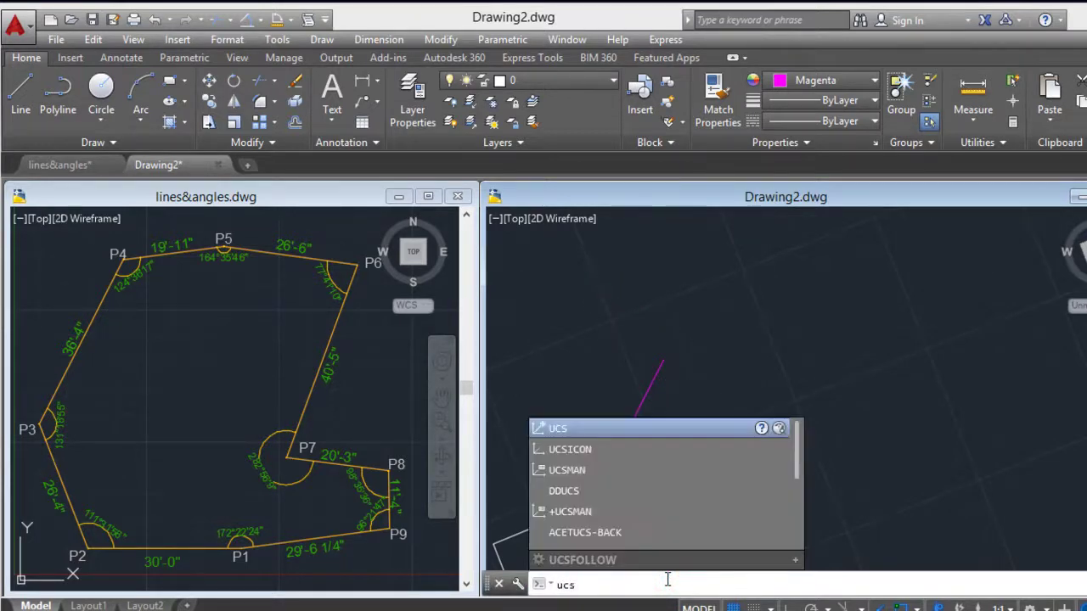
key(Return)
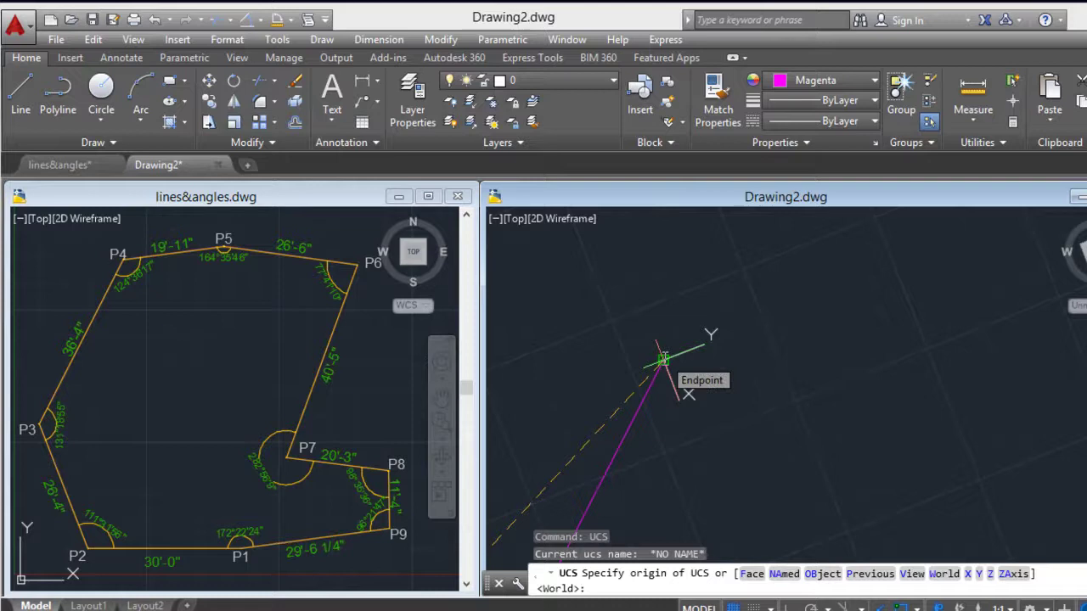
click(662, 359)
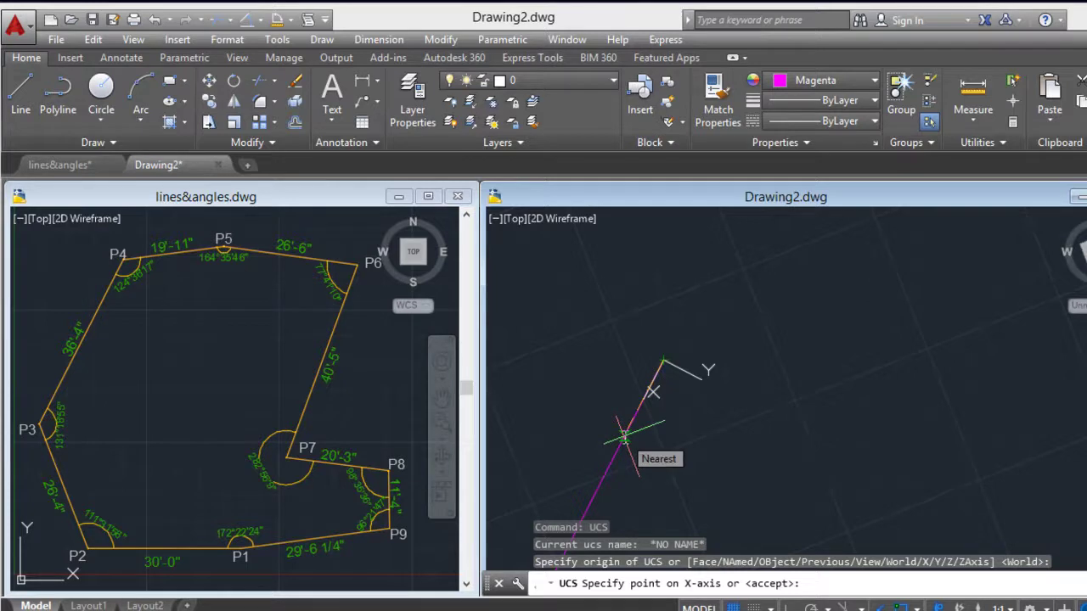
click(624, 437)
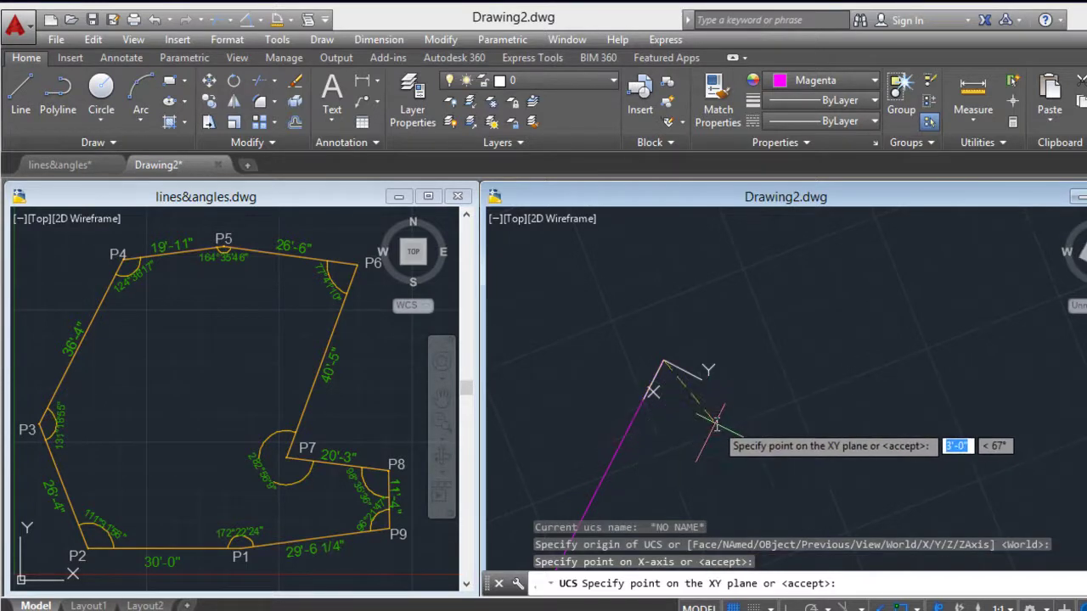
key(Return)
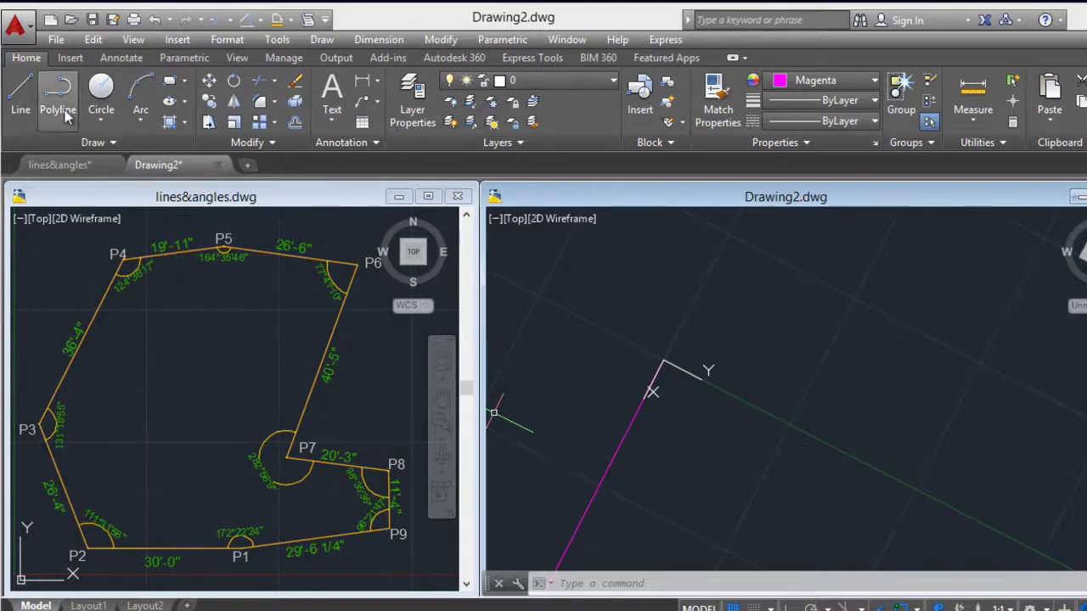
Step: Draw a 19'11" magenta line at 124°36'17" from the new origin, then end LINE
click(20, 95)
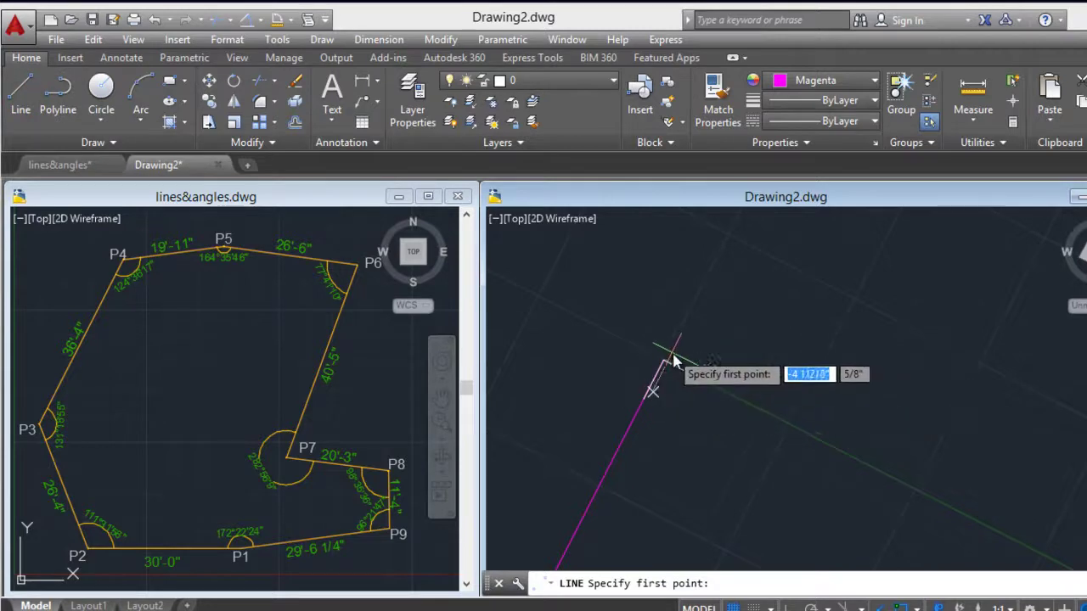
click(665, 361)
text(1)
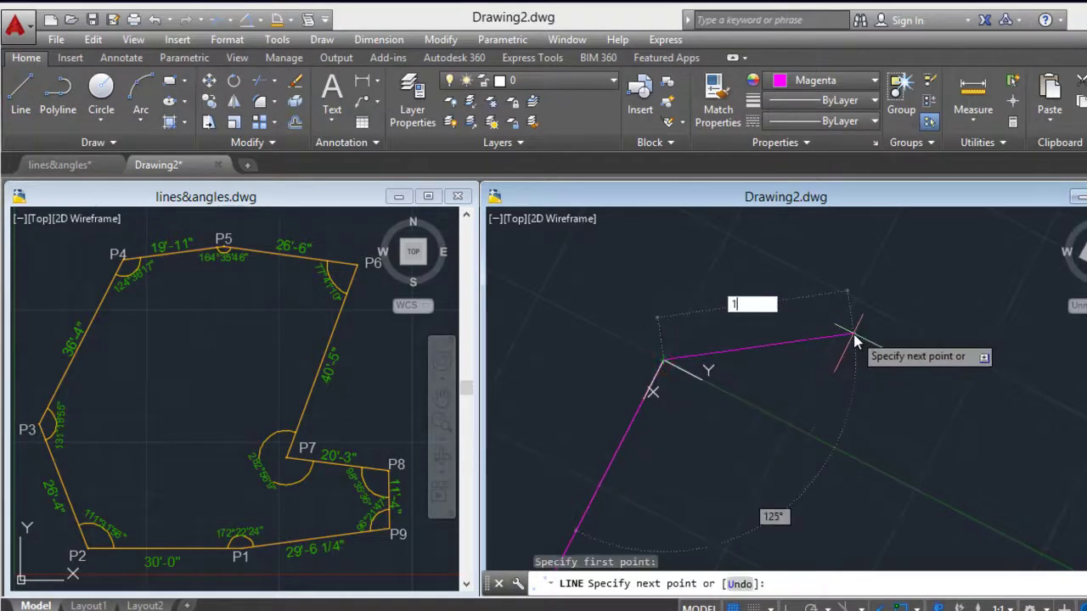
text(9'11")
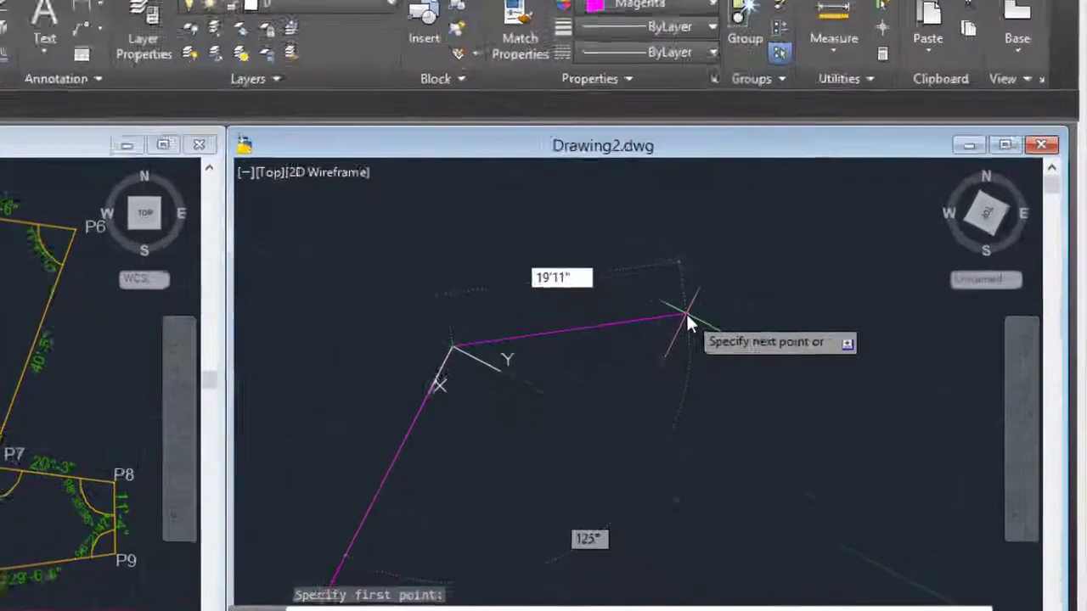
key(Tab)
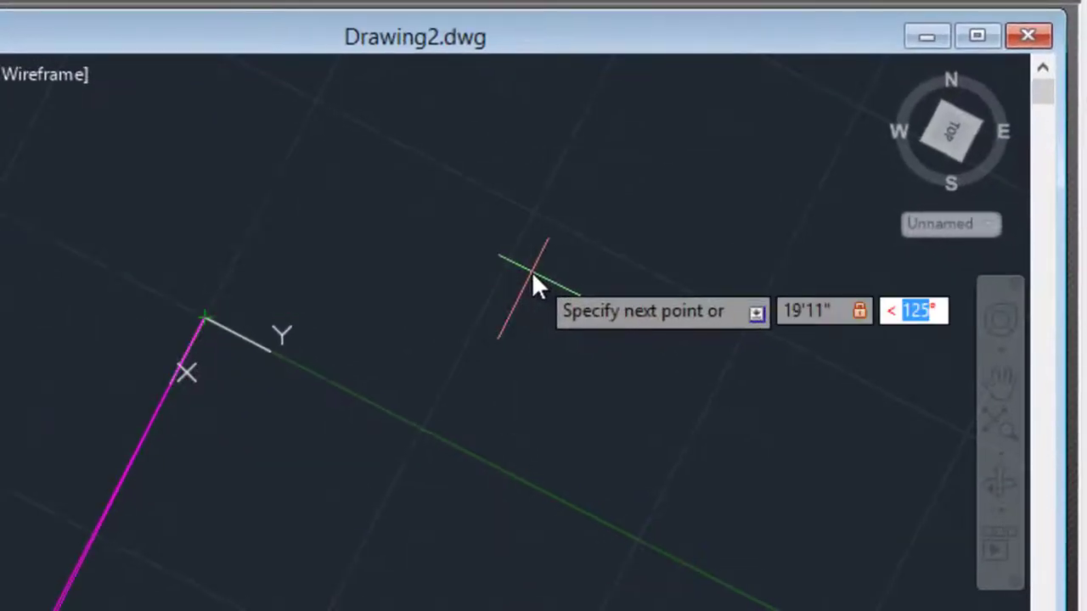
text(12)
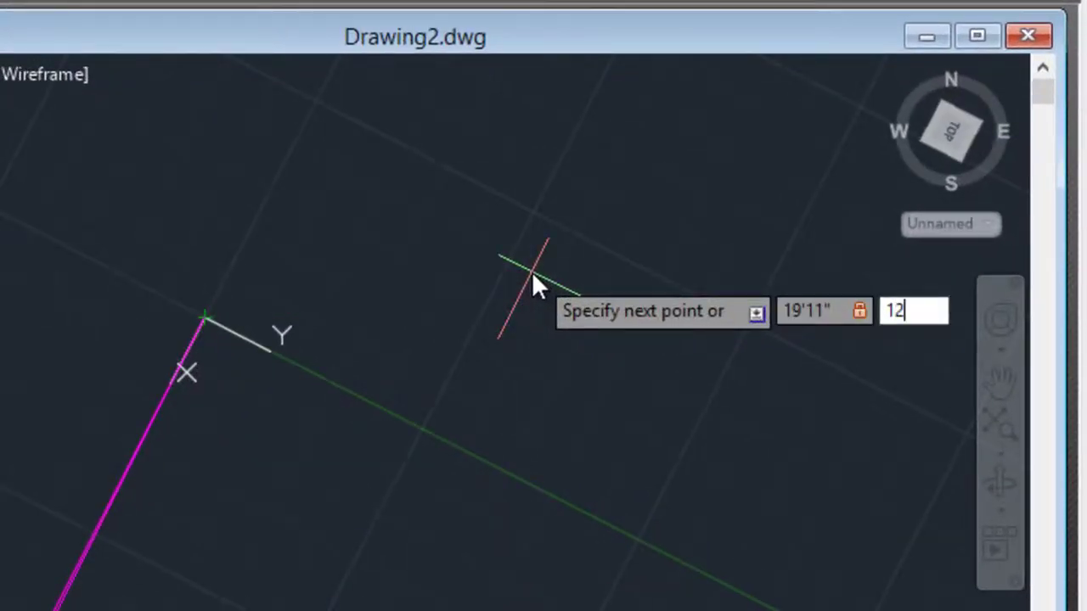
text(4)
text(°36)
text(')
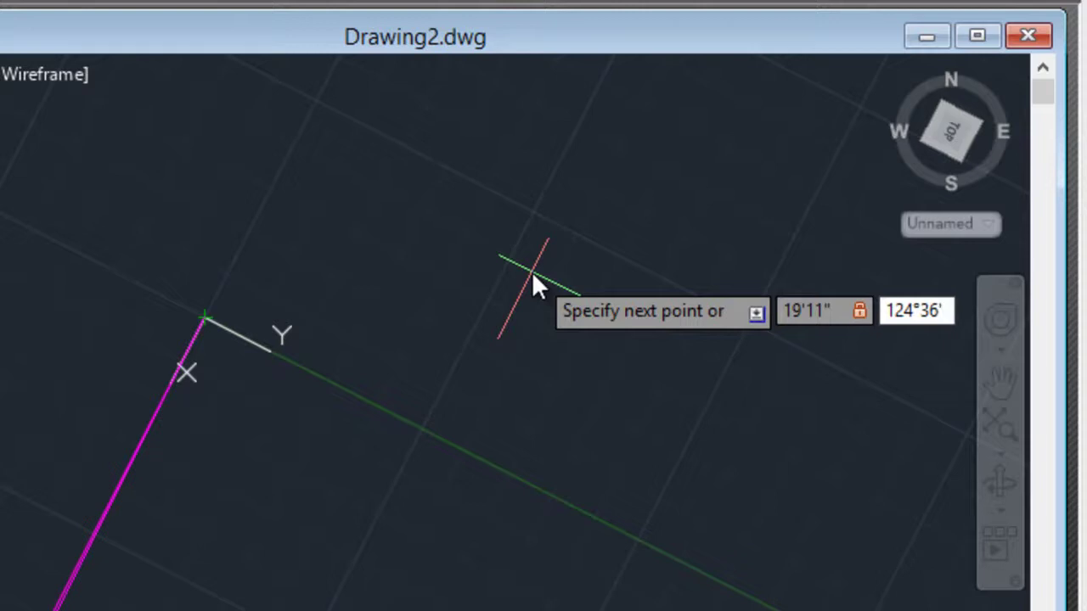
text(17)
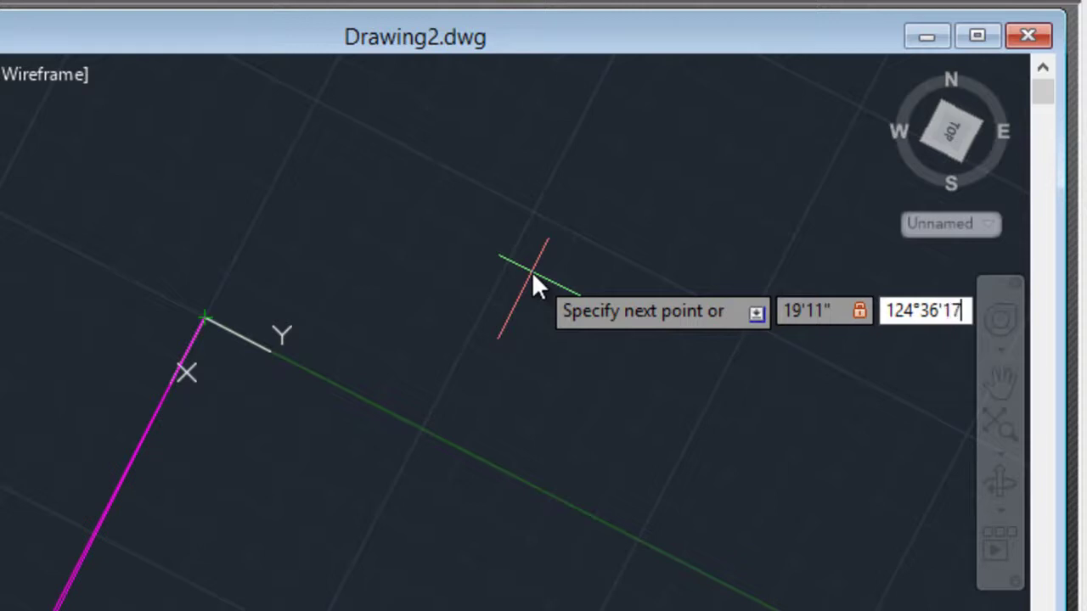
text(")
key(Return)
scroll(720, 173, down, 2)
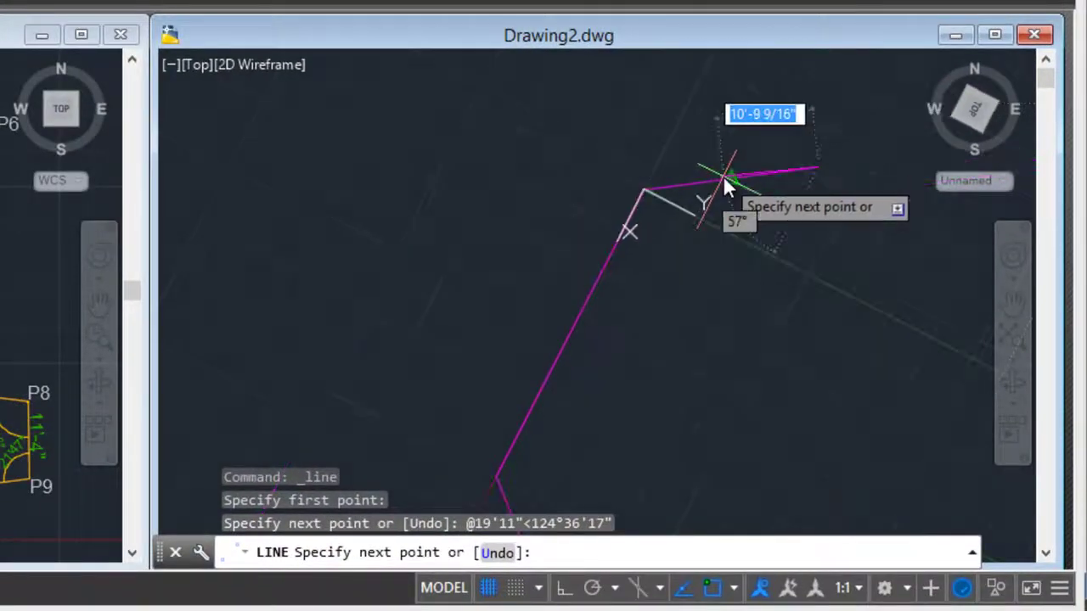
scroll(705, 202, down, 2)
scroll(563, 158, down, 2)
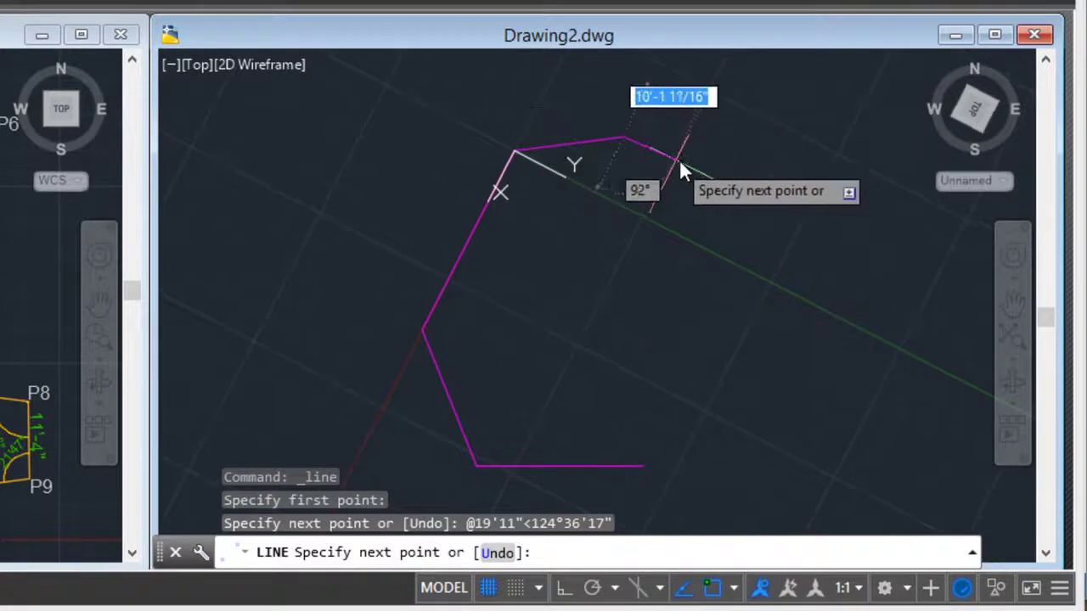
key(Return)
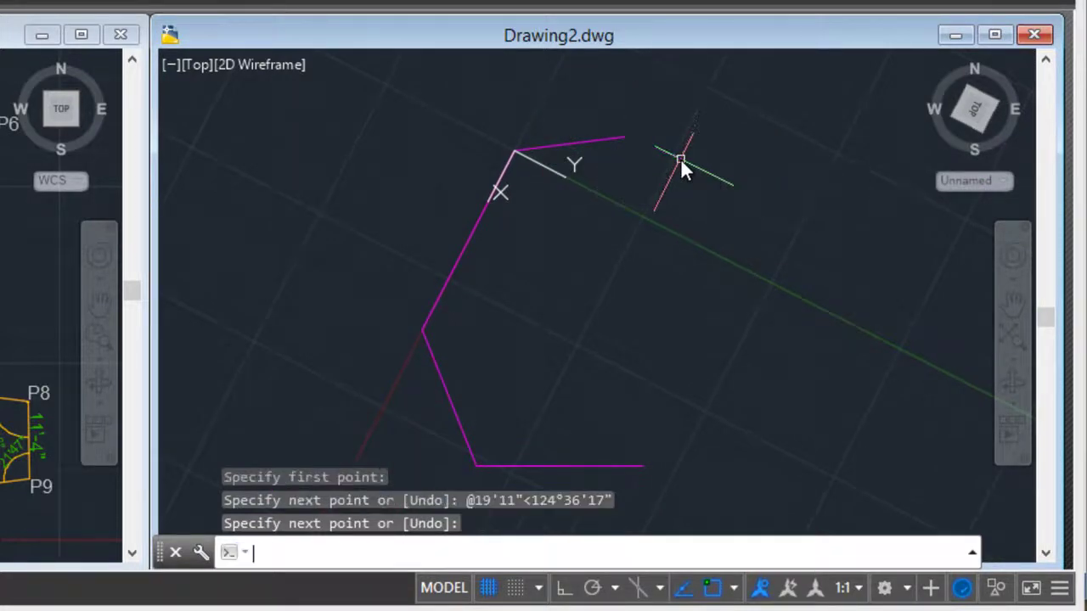
Step: Move the UCS origin to the 19'11" line's far end, with X along that line
click(365, 547)
text(uc)
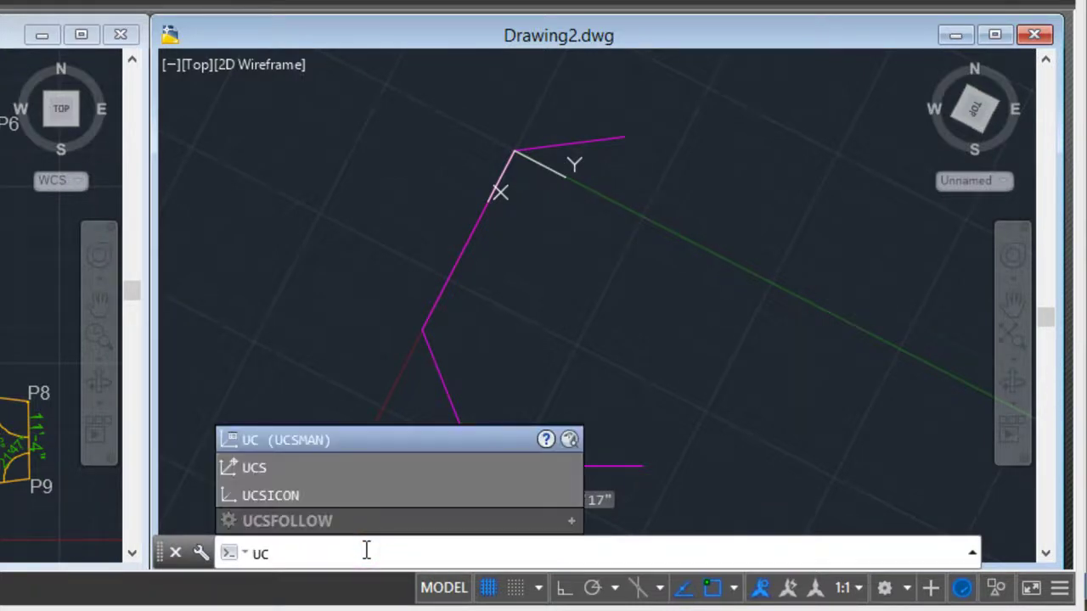
text(s)
key(Return)
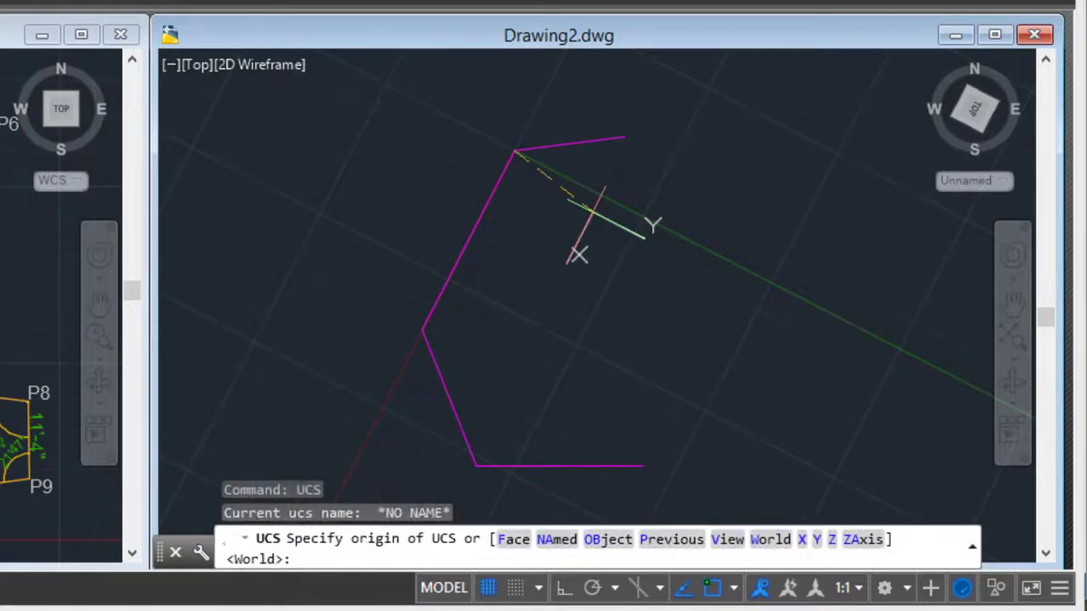
scroll(643, 127, up, 3)
scroll(643, 131, up, 2)
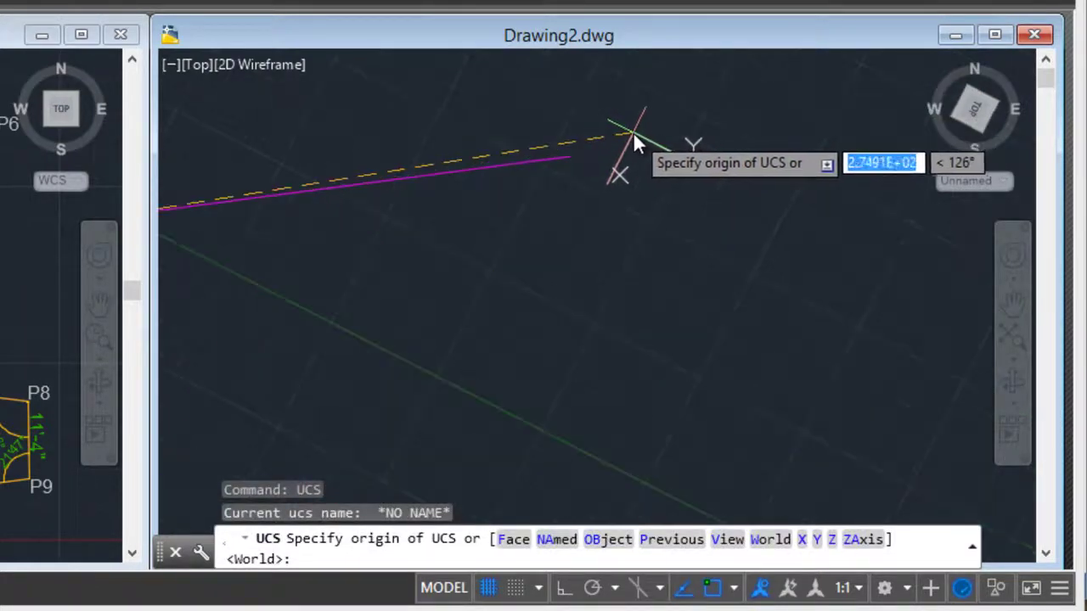
click(573, 155)
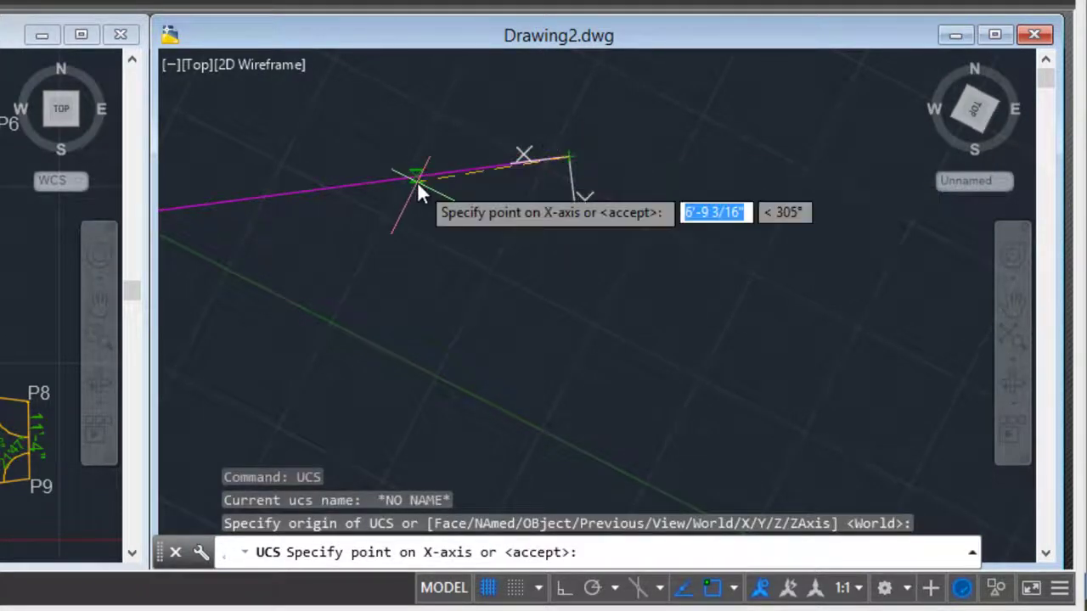
click(374, 180)
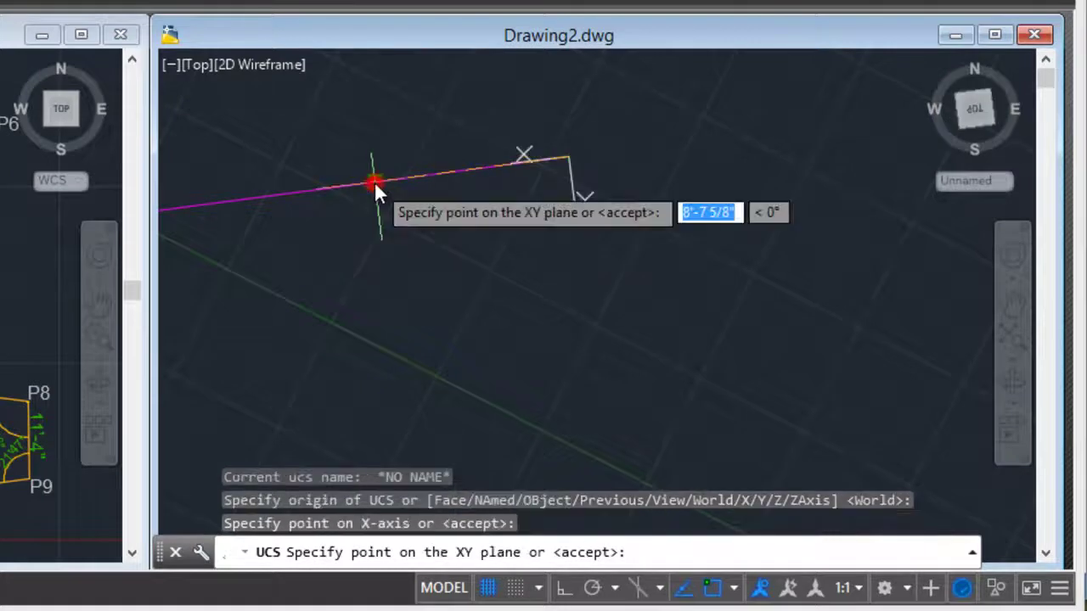
click(431, 209)
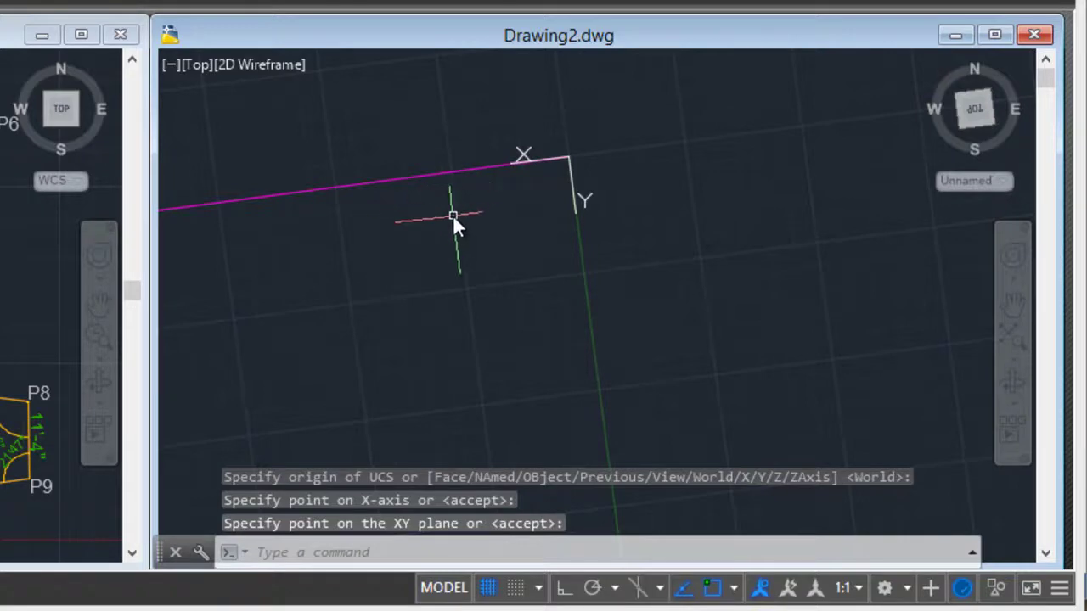
text(l)
key(Return)
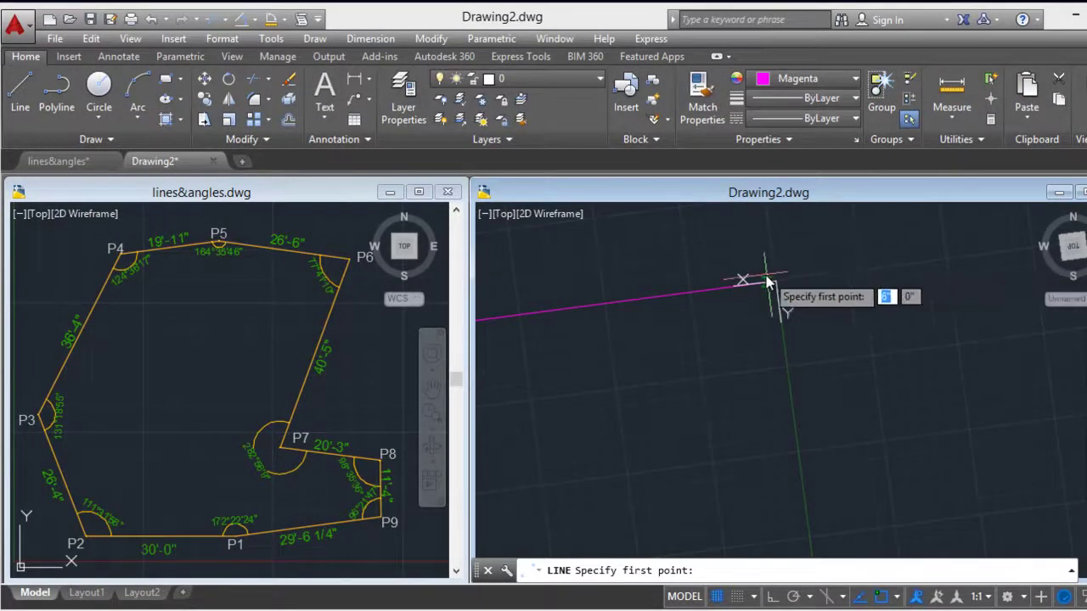
Step: Draw a 26'6" magenta line at 164°35'46" from the previous line's endpoint
click(775, 283)
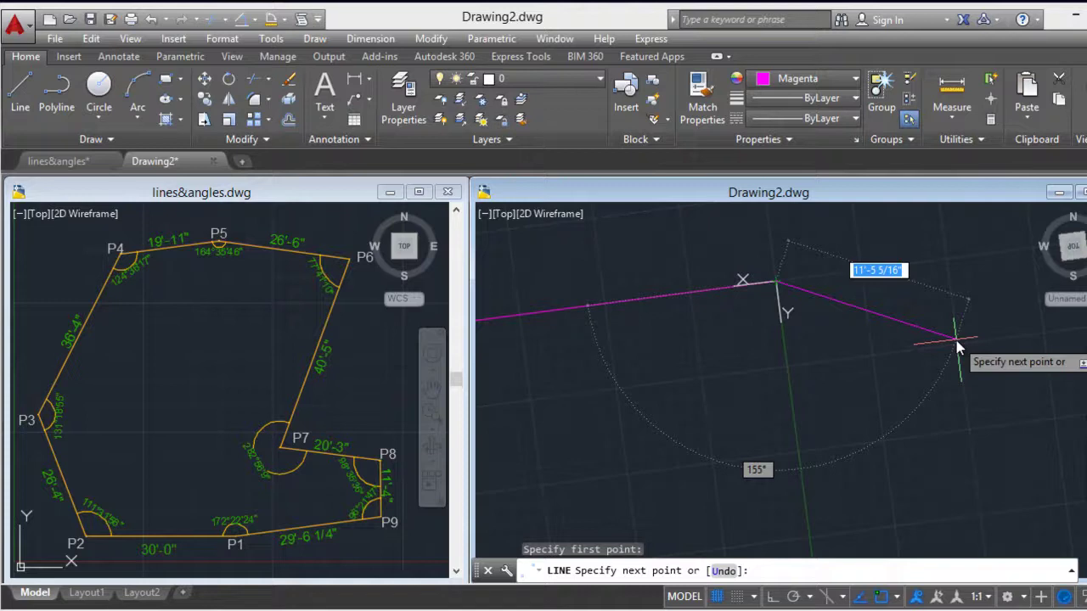
text(26)
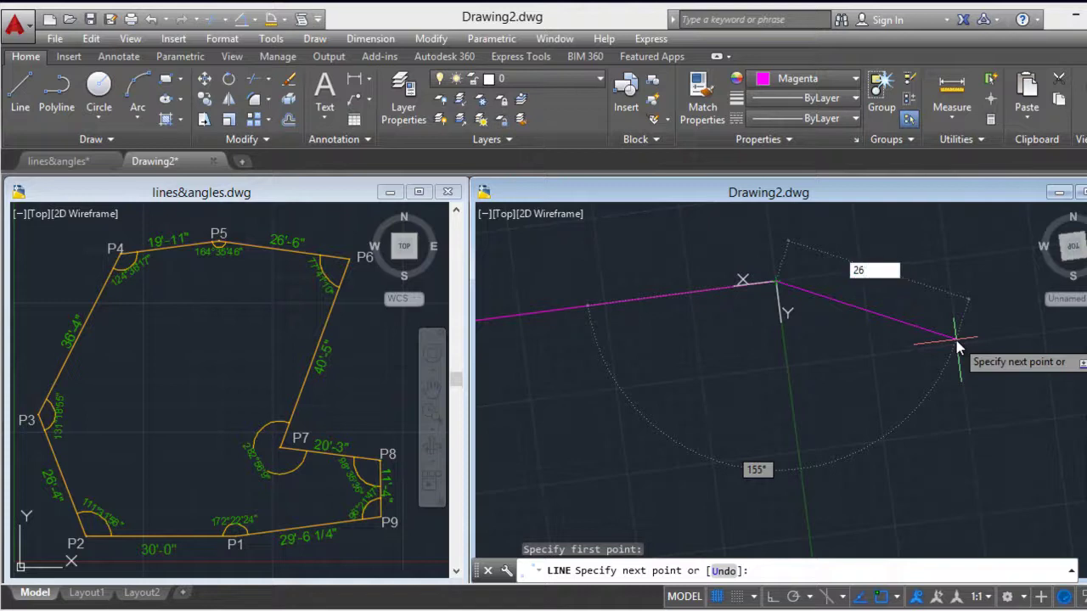
text('6)
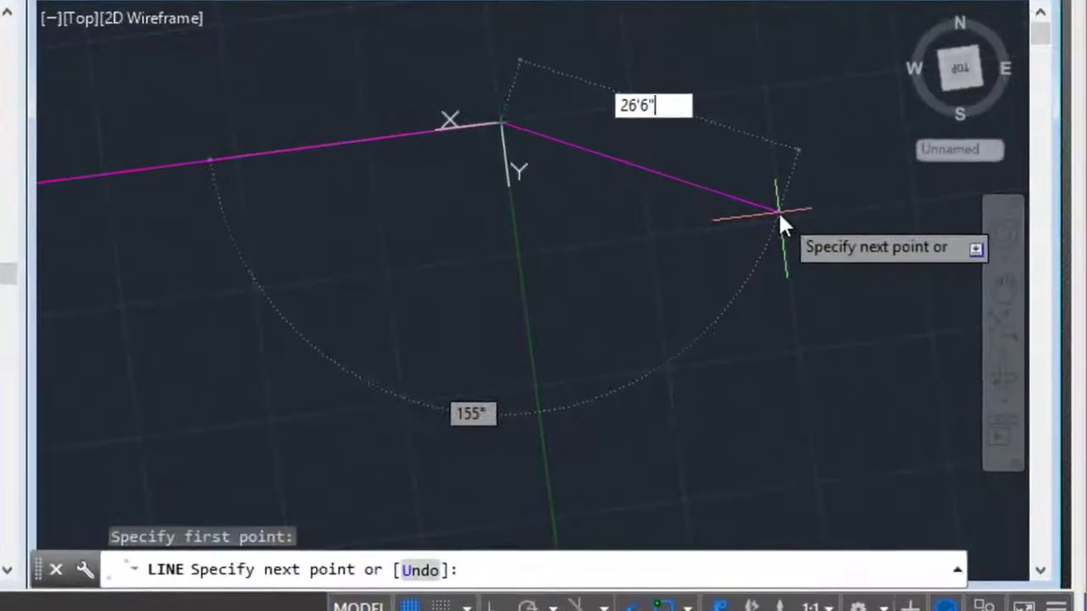
key(Tab)
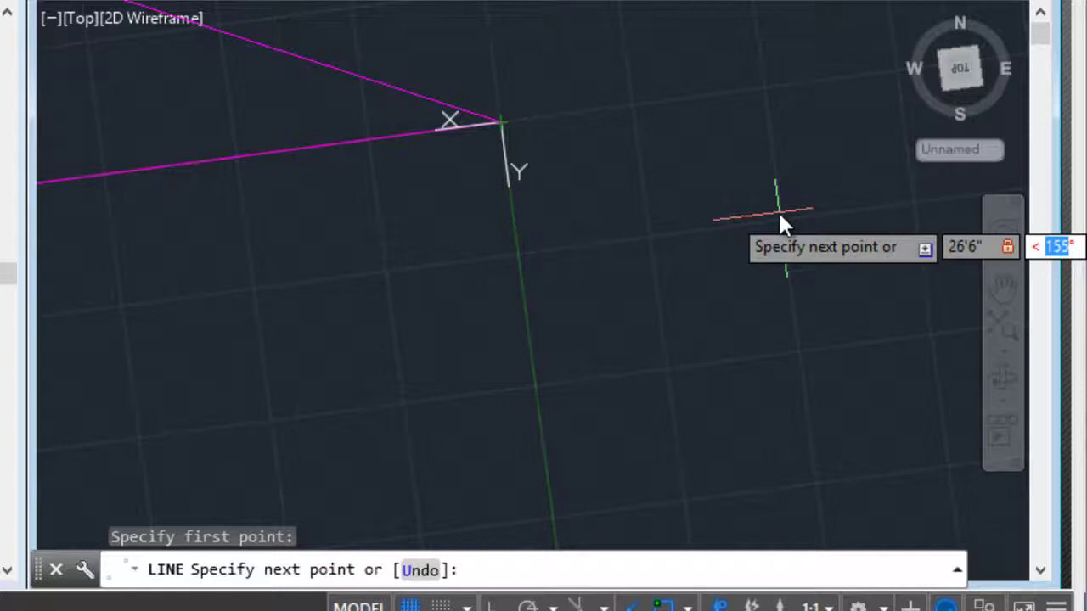
text(164)
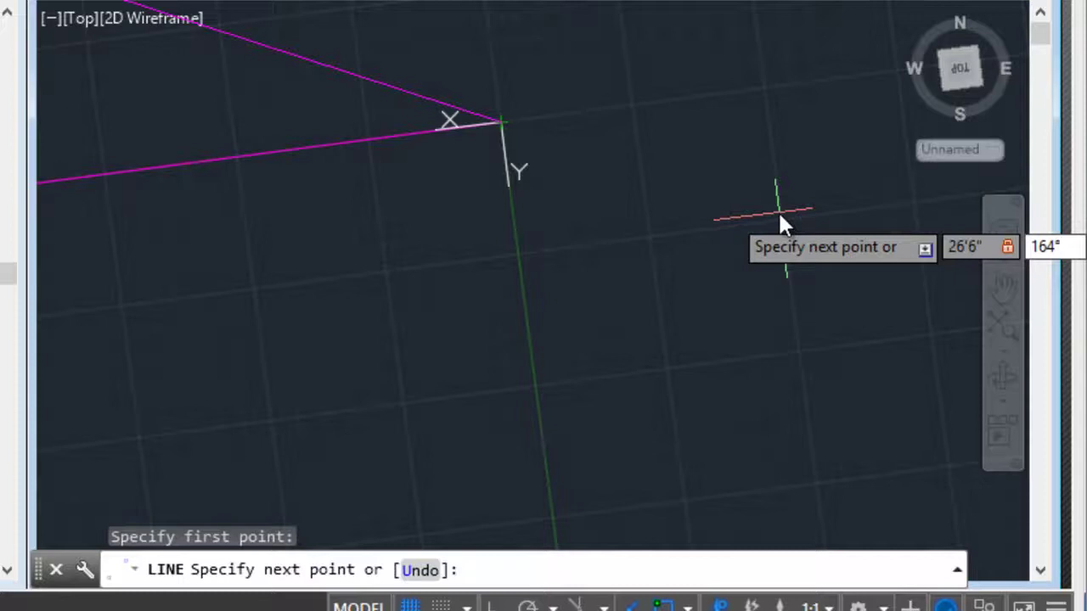
text(35)
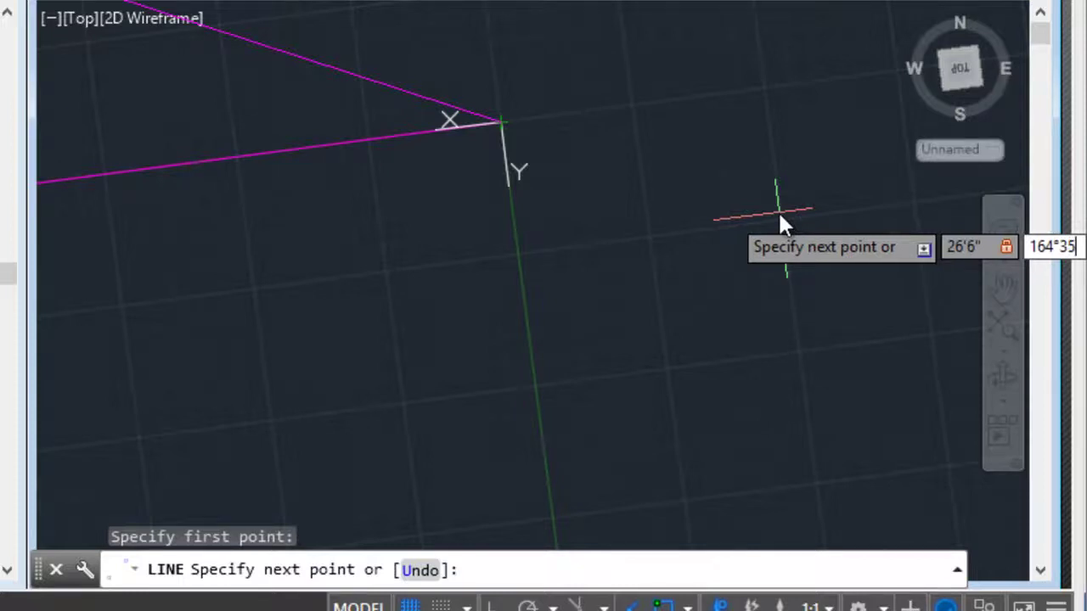
text(')
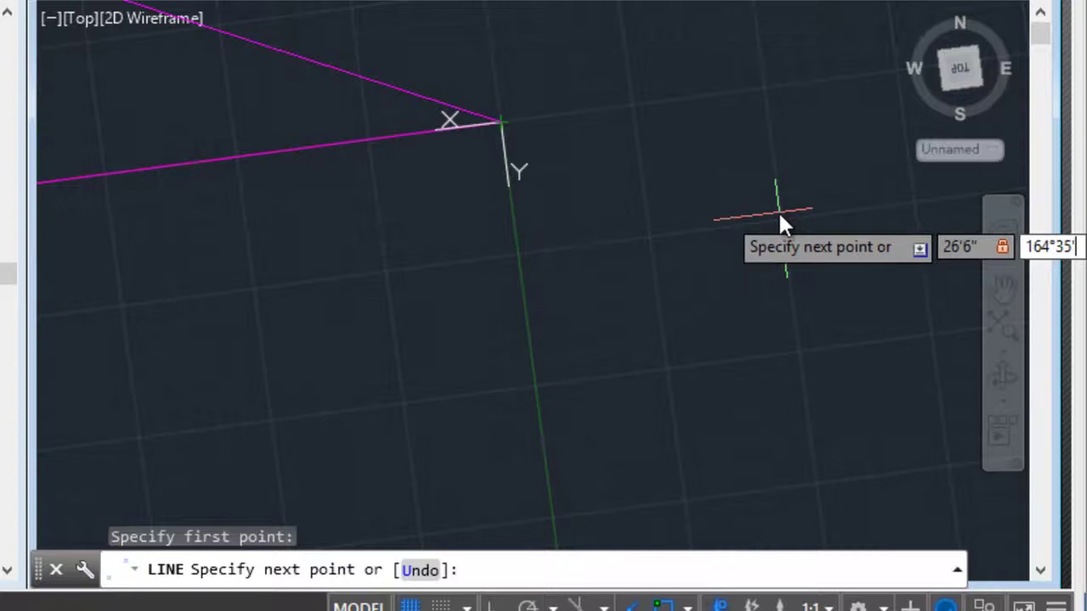
text(46)
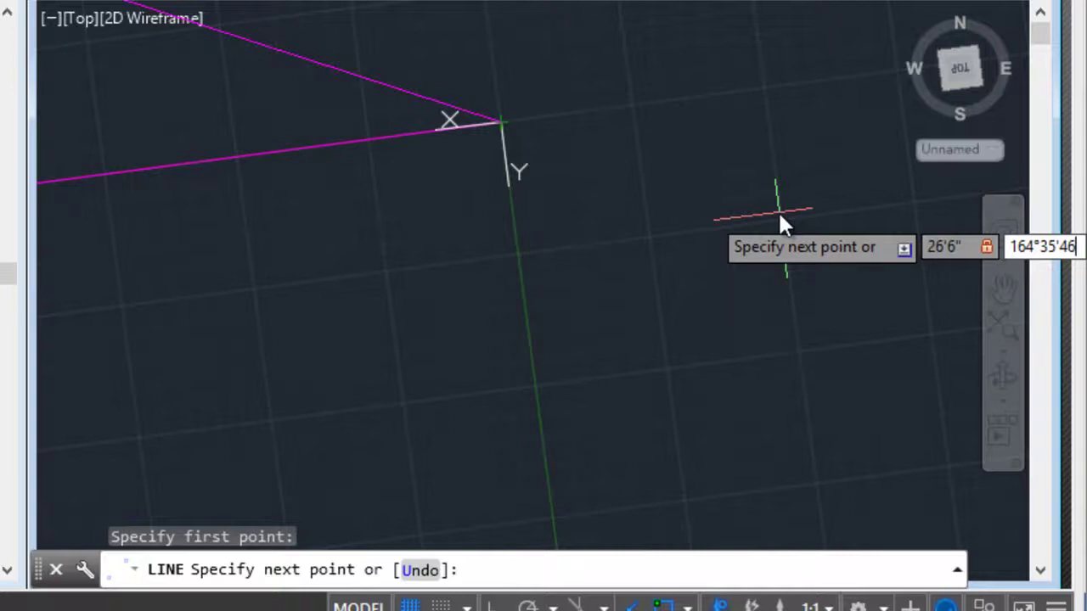
text(")
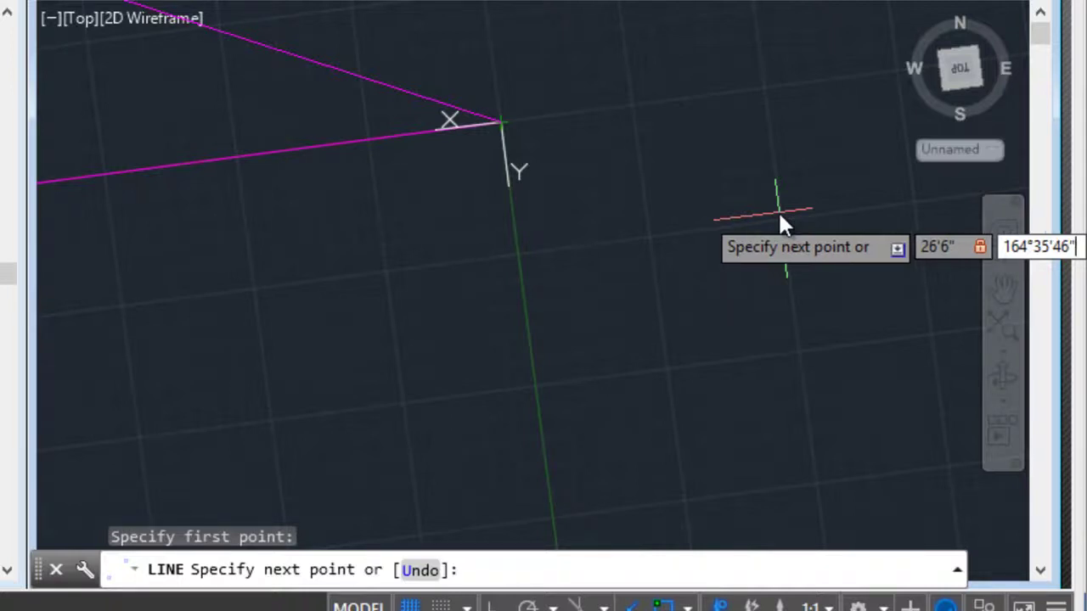
key(Return)
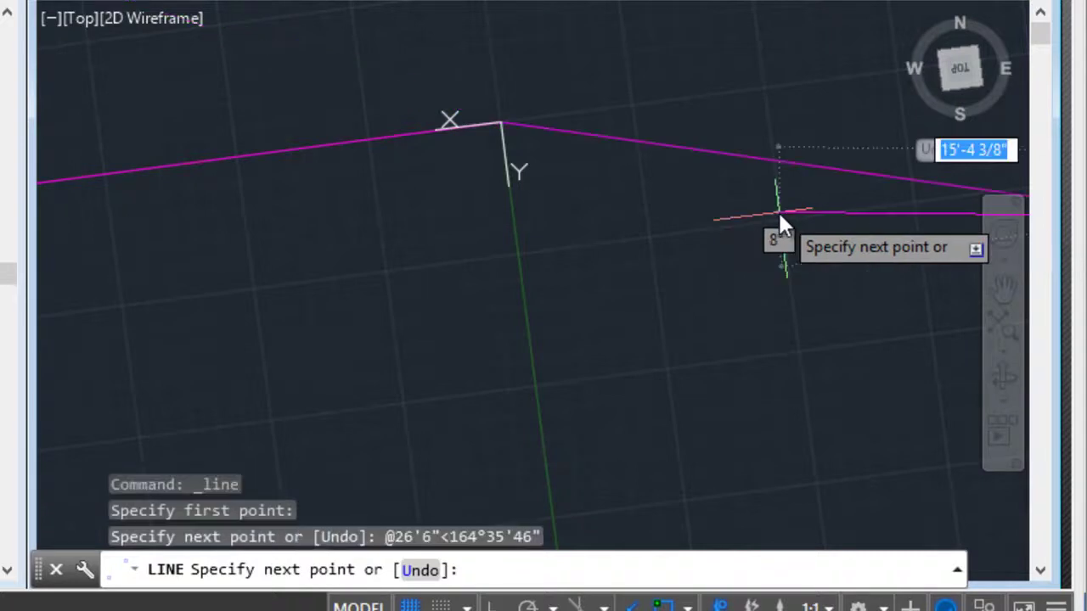
key(Return)
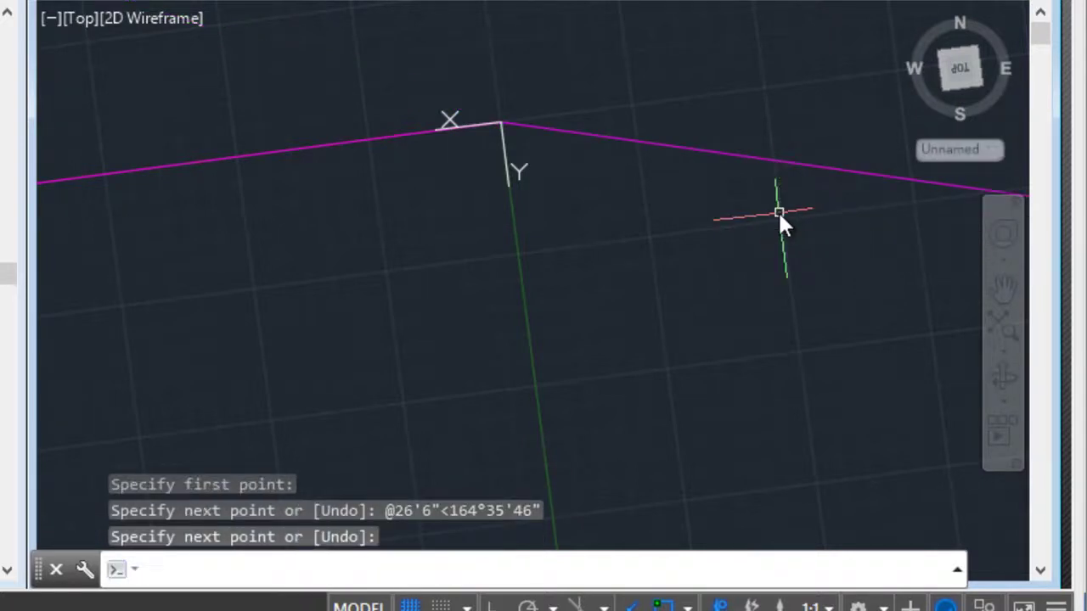